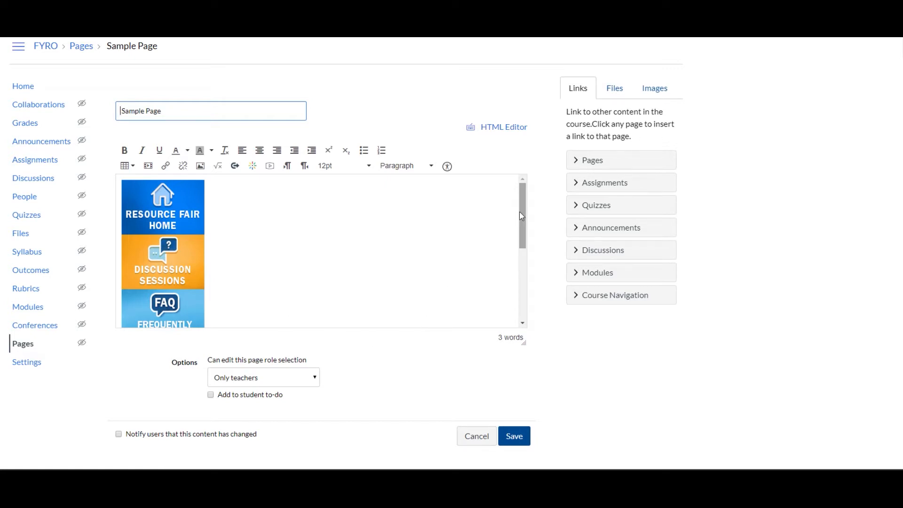
Replace the "Content Starts Here" placeholder below the horizontal line with "Some Content.".
drag(524, 216, 524, 261)
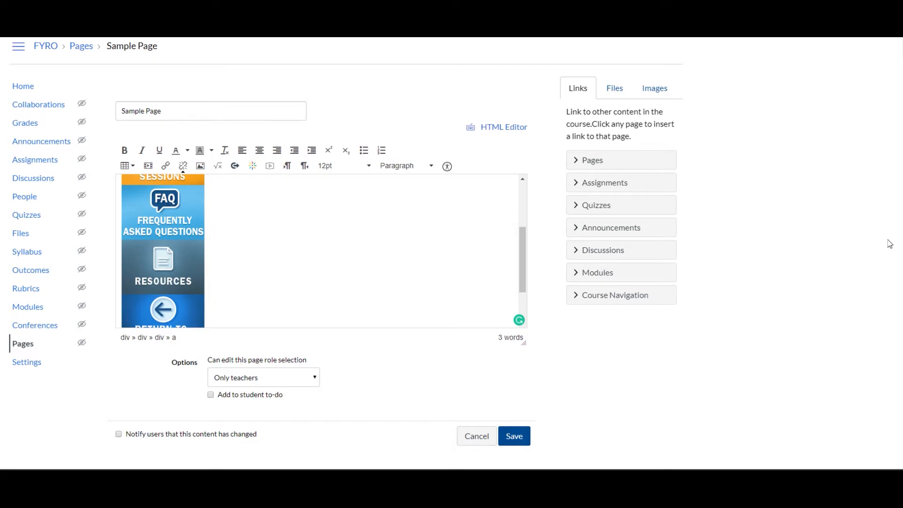
drag(523, 245, 521, 273)
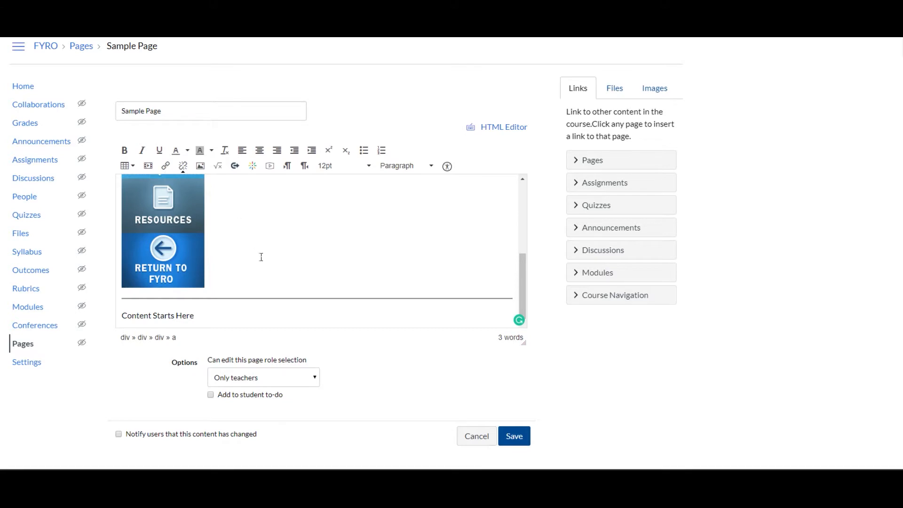
drag(212, 315, 122, 314)
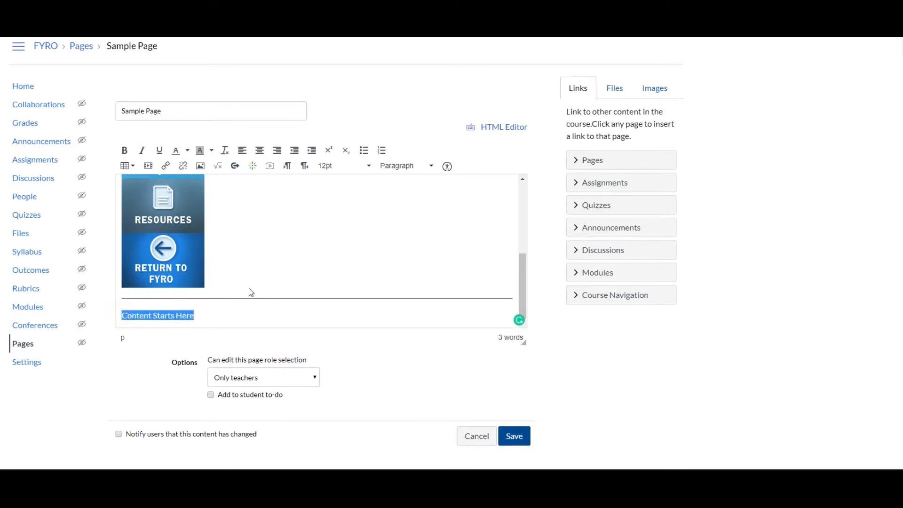
text(Some Content.)
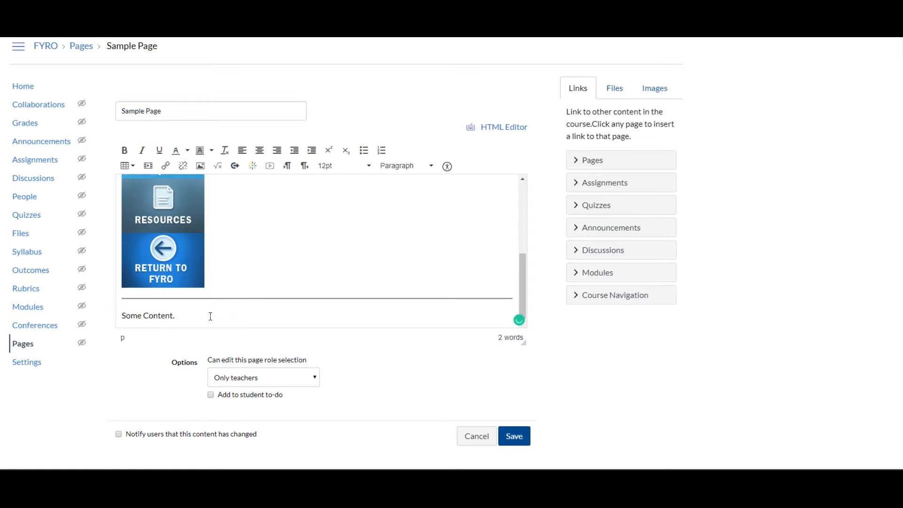
Format "Some Content." as bold, italic and underlined with a cyan text color and a blue background color.
drag(210, 315, 121, 315)
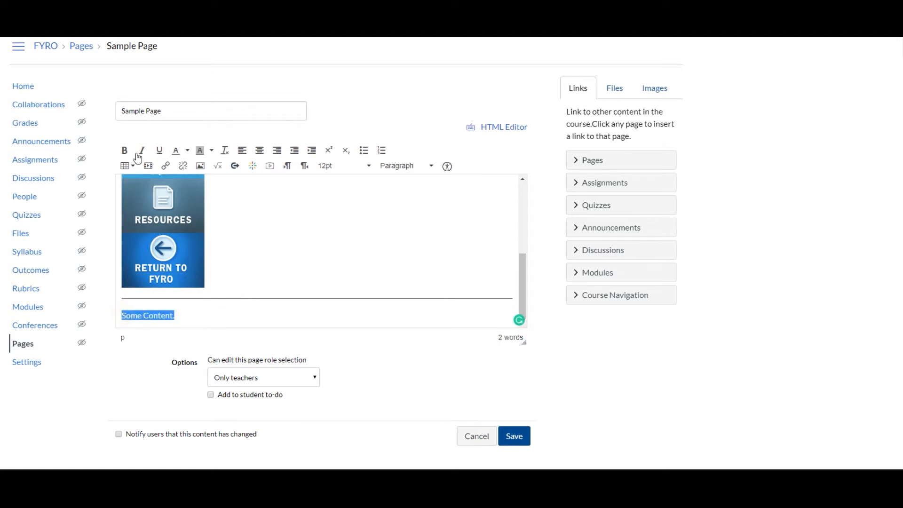
click(125, 150)
click(143, 150)
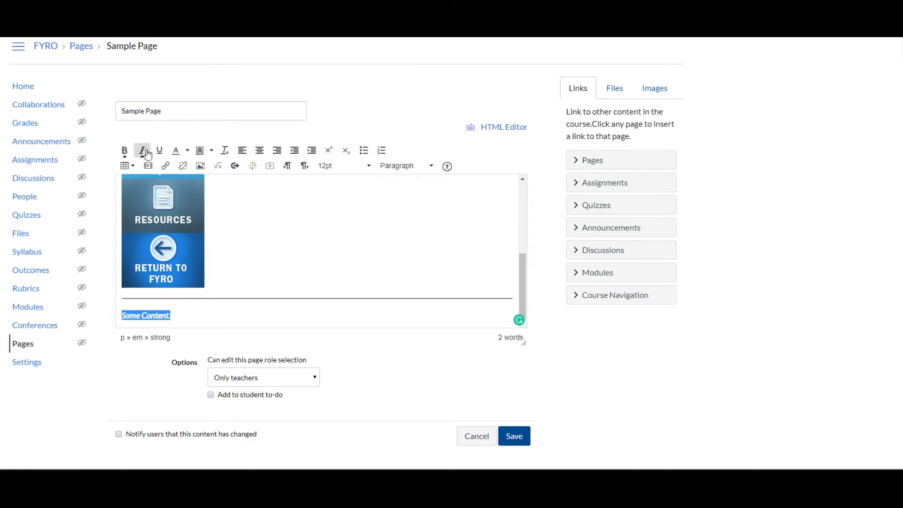
click(176, 150)
click(187, 152)
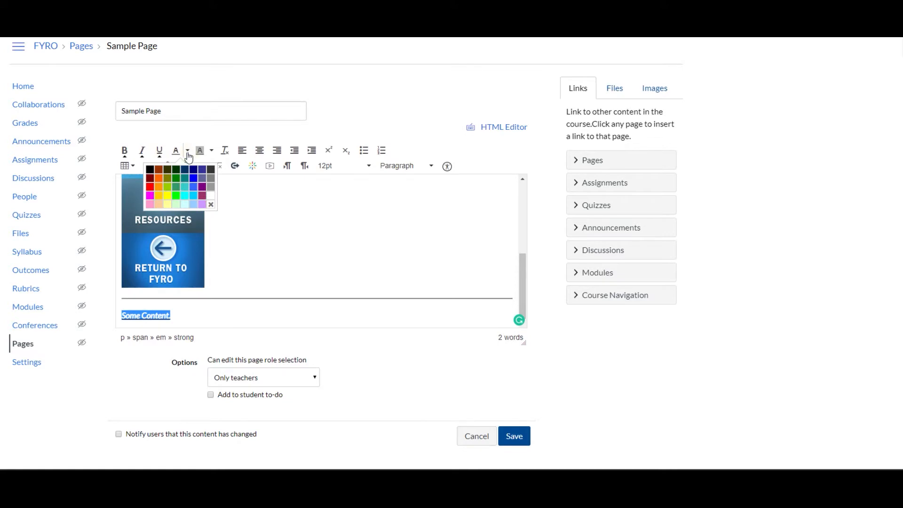
click(185, 195)
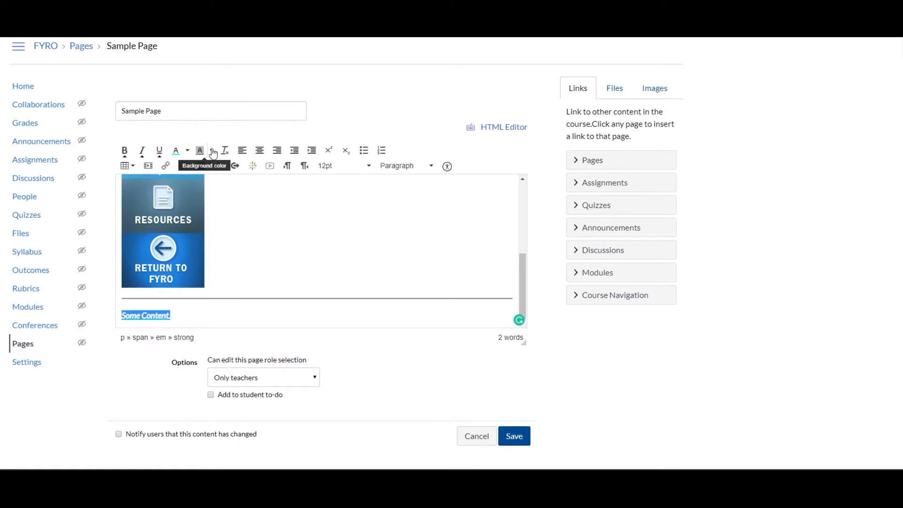
click(211, 150)
click(217, 197)
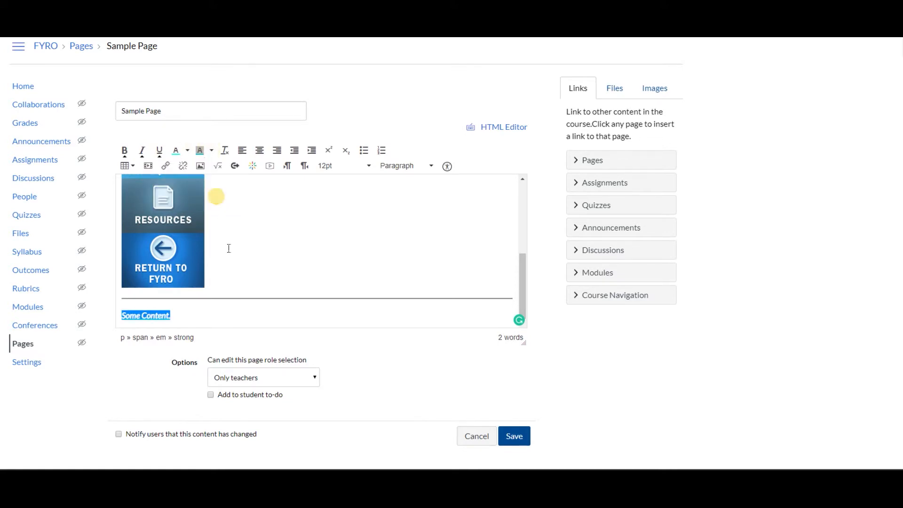
click(234, 313)
Clear all formatting from "Some Content.".
drag(176, 317, 115, 310)
key(ctrl+c)
click(225, 151)
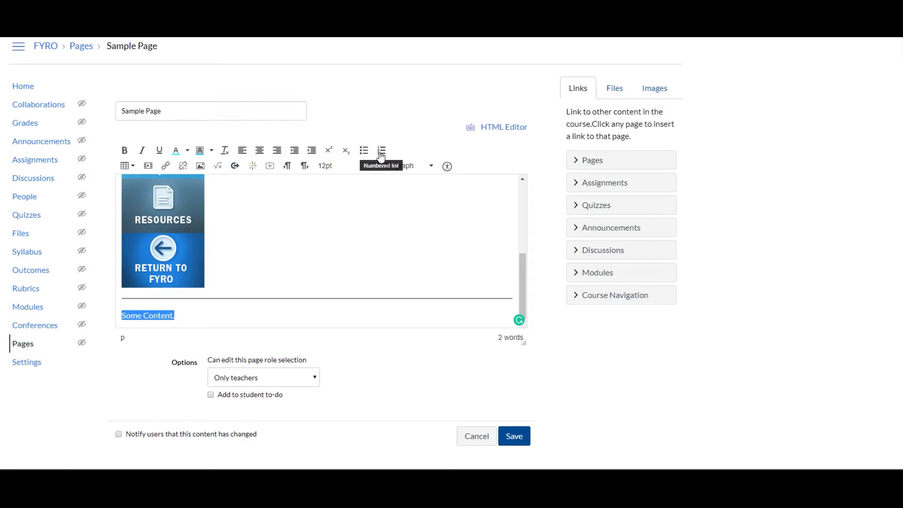
click(203, 318)
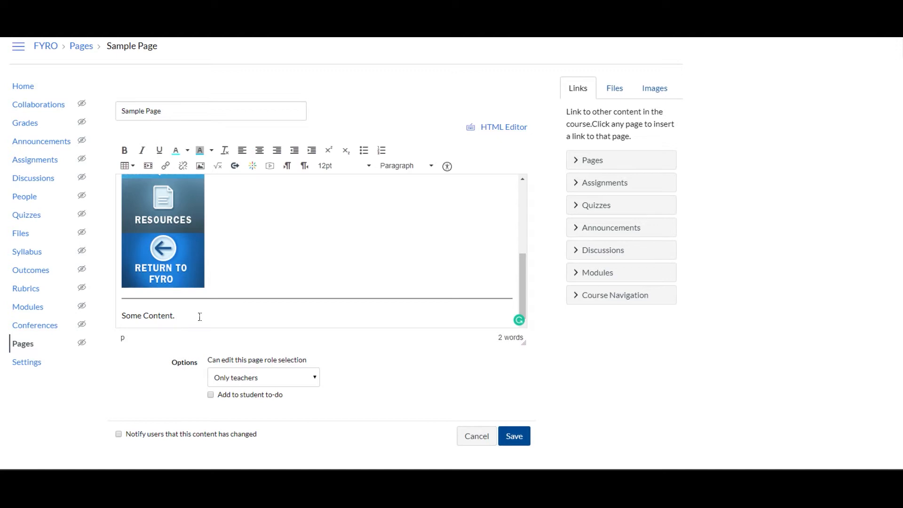
Insert a table with two columns and one row below "Some Content." and paste a copy of that text into its second cell.
click(134, 167)
mouse_move(182, 185)
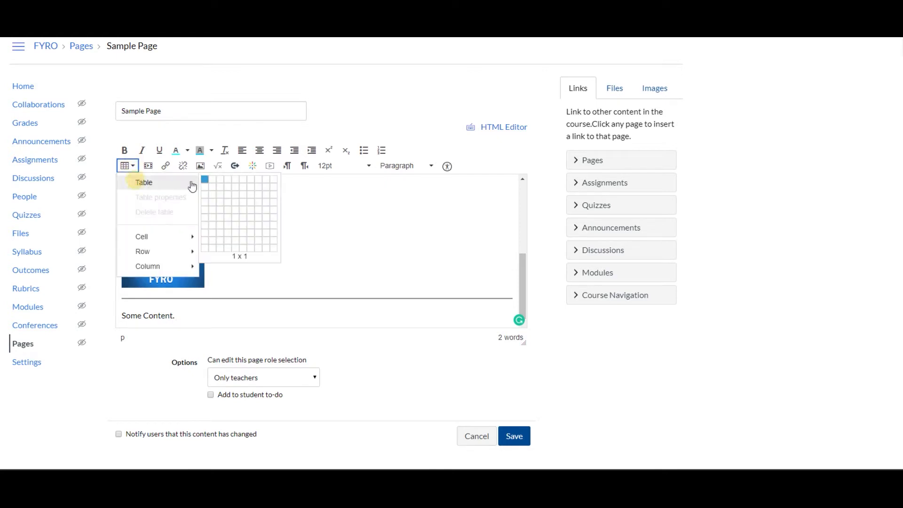
click(213, 179)
drag(174, 300, 121, 301)
click(349, 323)
key(ctrl+v)
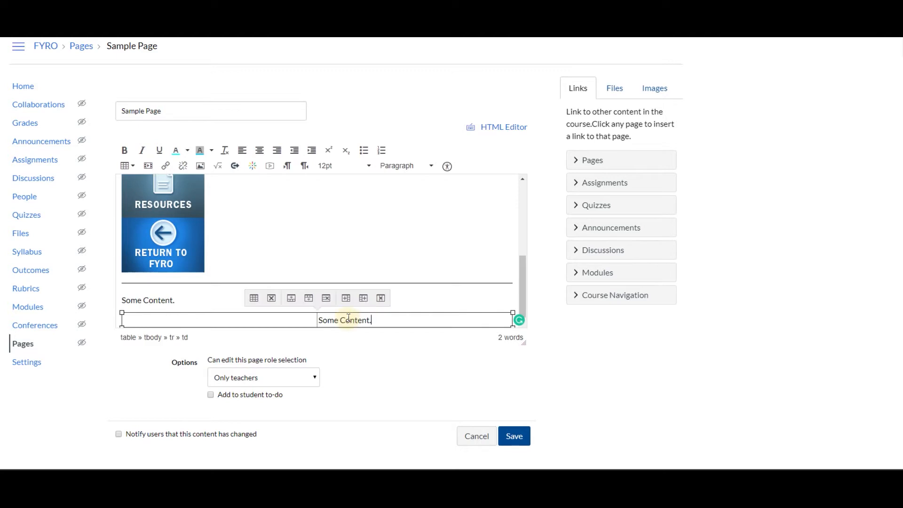
Start a media insertion after "Some Content." above the table, and copy the embed code of the "University Dining | 2020" video on YouTube.
click(222, 298)
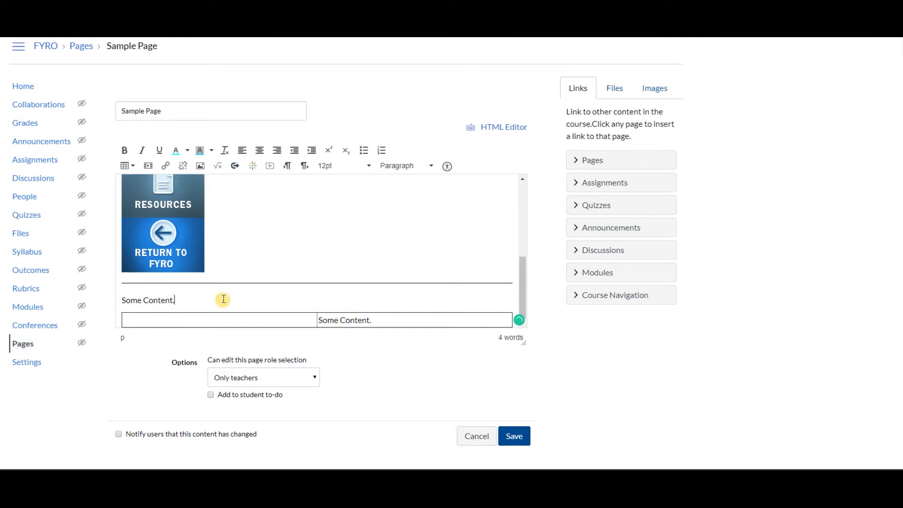
click(149, 166)
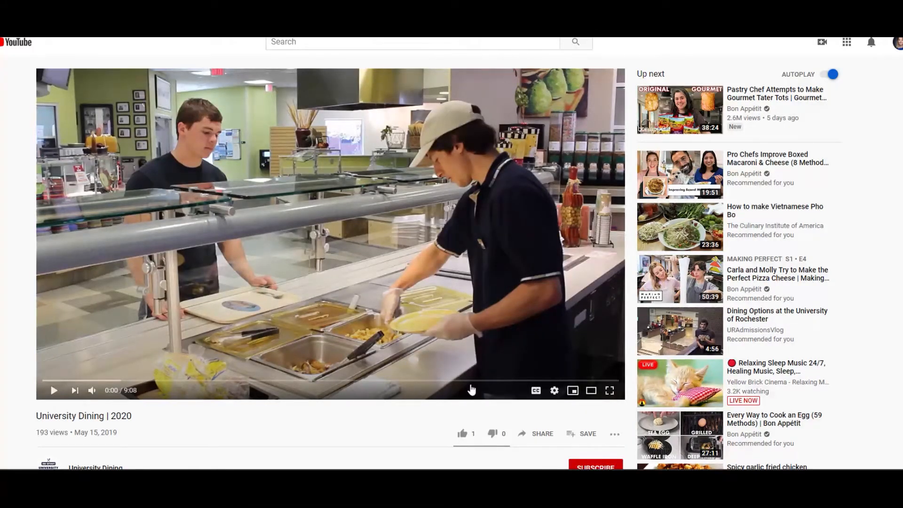
click(541, 437)
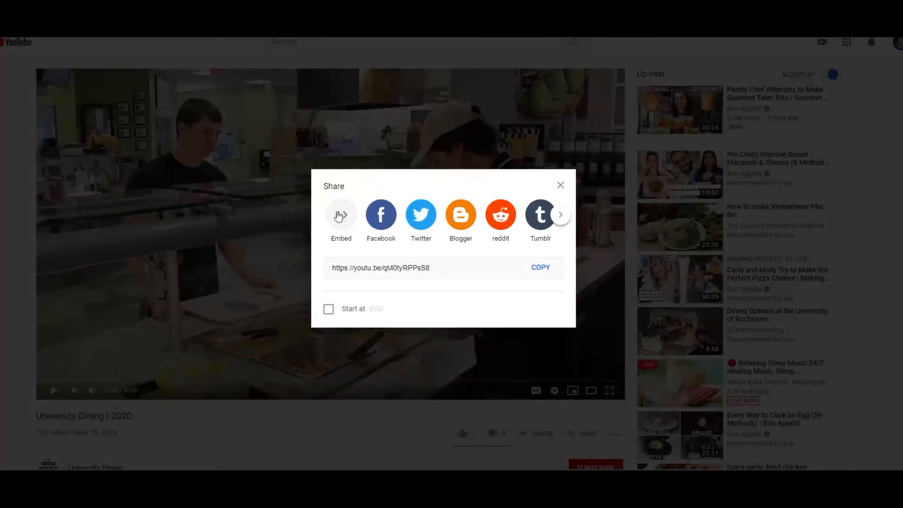
click(338, 216)
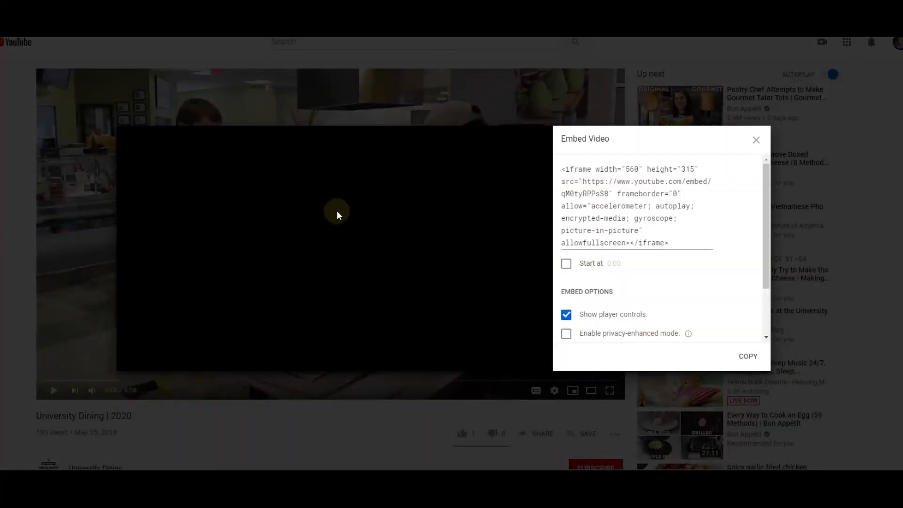
click(751, 357)
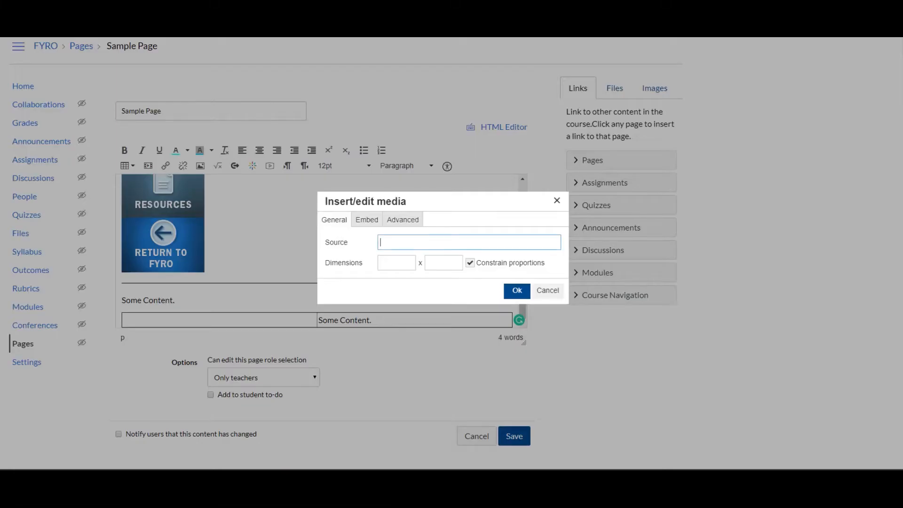
Back in Canvas, embed the University Dining video in the page using the copied embed code.
click(374, 222)
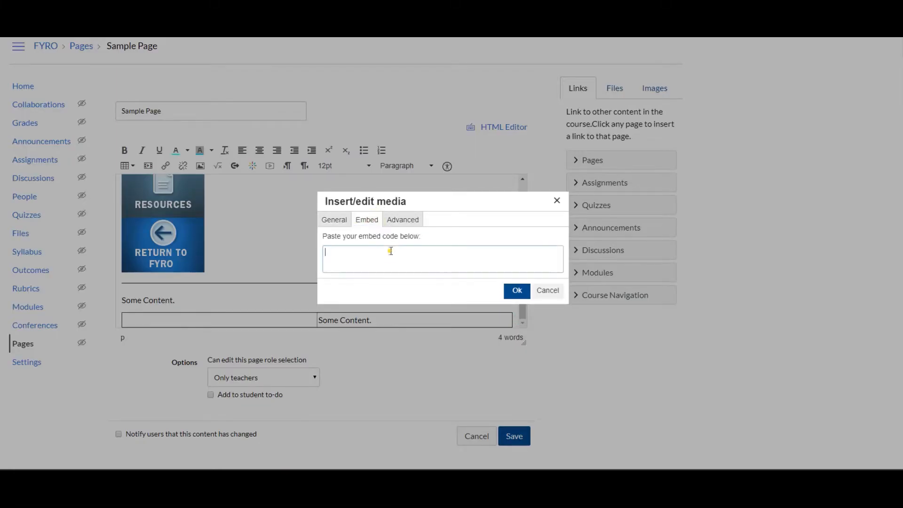
key(ctrl+v)
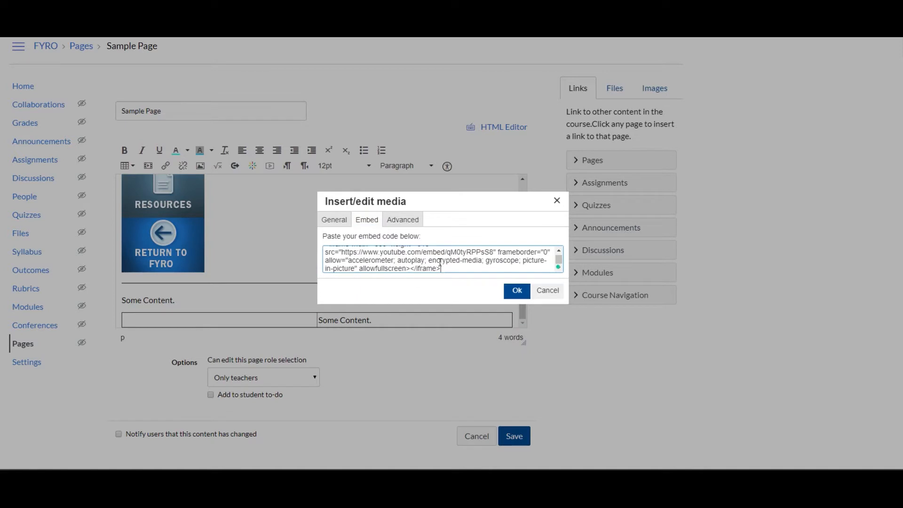
click(517, 290)
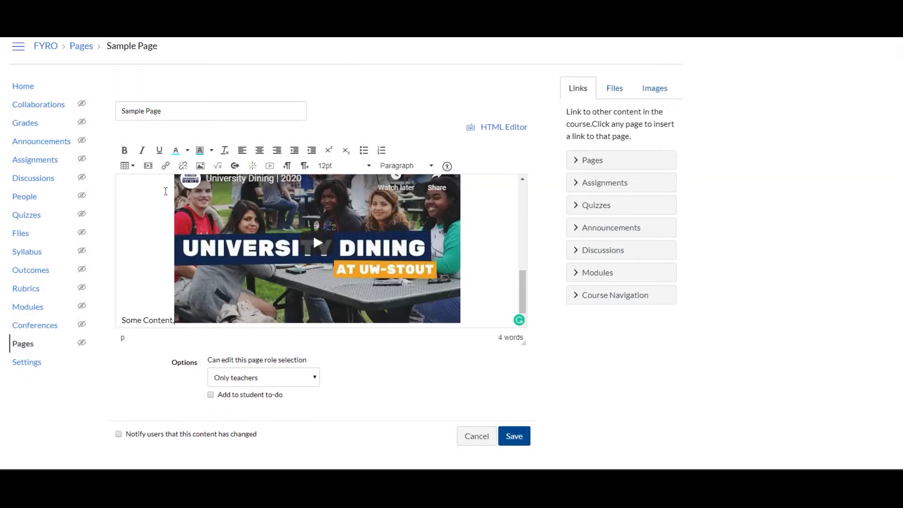
Delete the embedded video and the "Some Content." text above the table.
key(BackSpace)
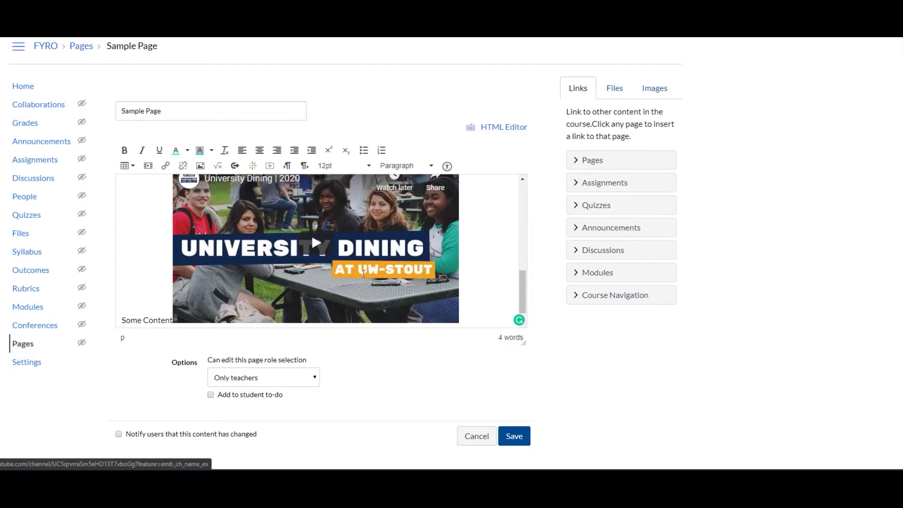
key(BackSpace)
key(BackSpace)
key(BackSpace)
key(BackSpace)
key(BackSpace)
key(BackSpace)
key(BackSpace)
key(BackSpace)
key(BackSpace)
key(BackSpace)
key(BackSpace)
key(BackSpace)
drag(421, 274, 274, 250)
key(BackSpace)
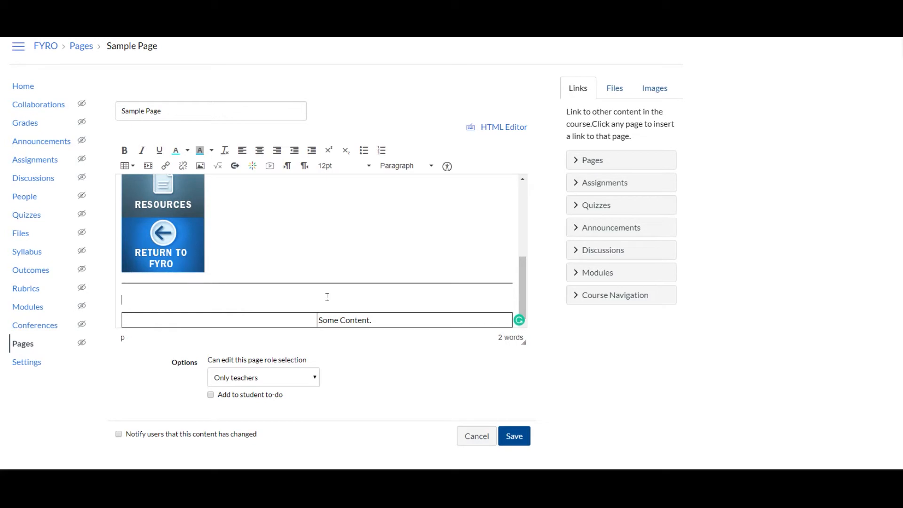
Link "Some Content." in the table's second cell to the website uwstout.edu.
drag(404, 317, 320, 316)
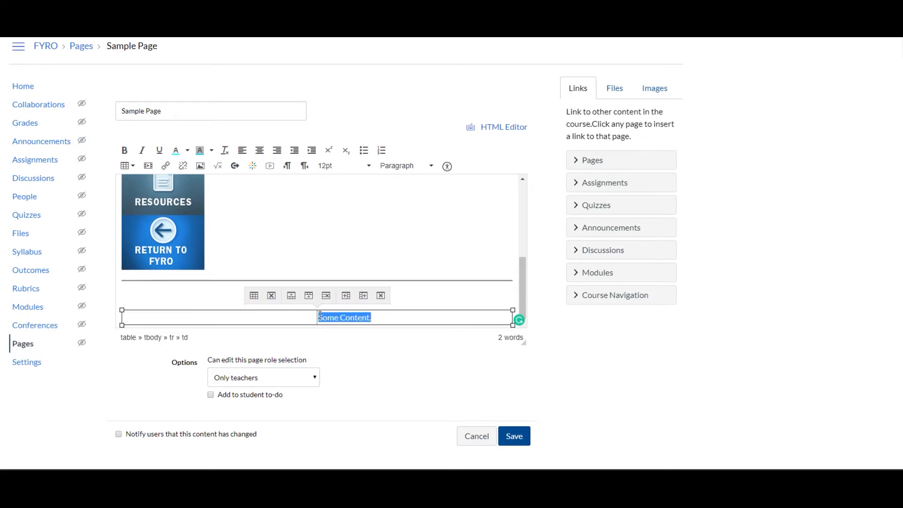
click(166, 166)
text(uwstou)
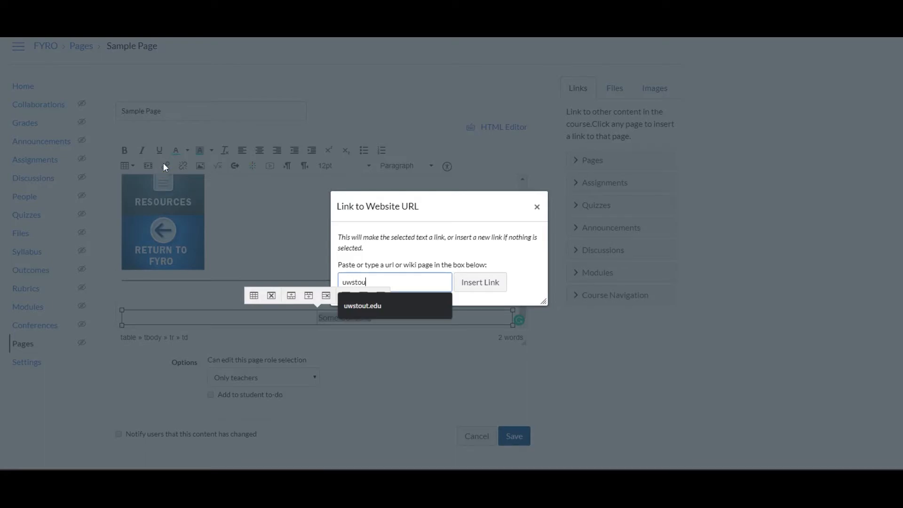
click(378, 307)
click(476, 287)
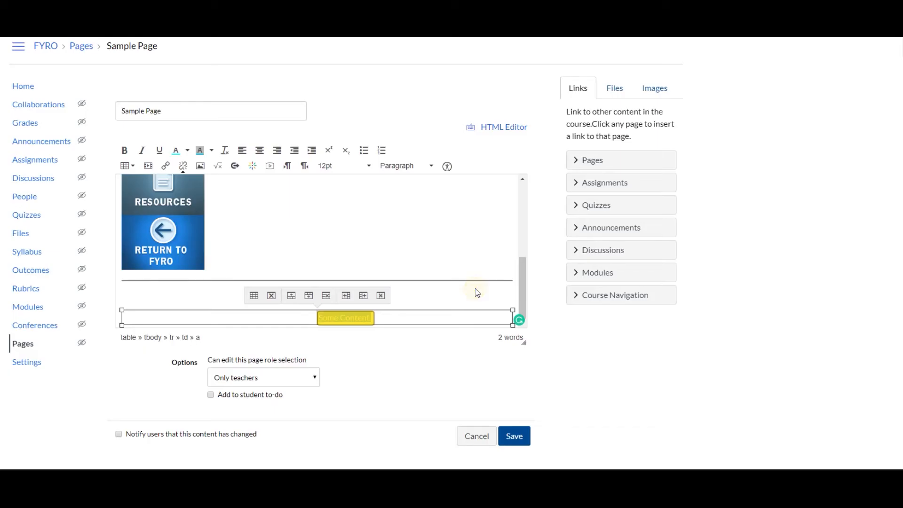
Remove the website link from "Some Content." in the table.
drag(376, 318, 320, 318)
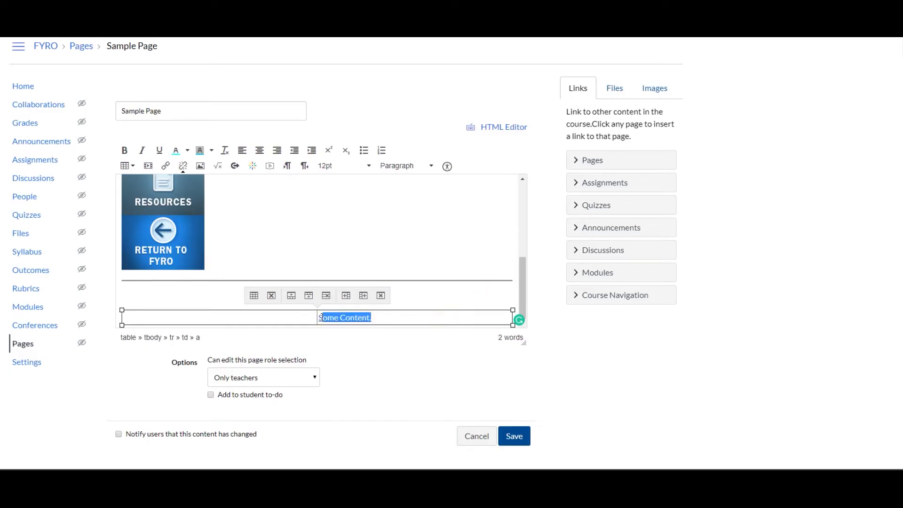
click(183, 166)
click(428, 315)
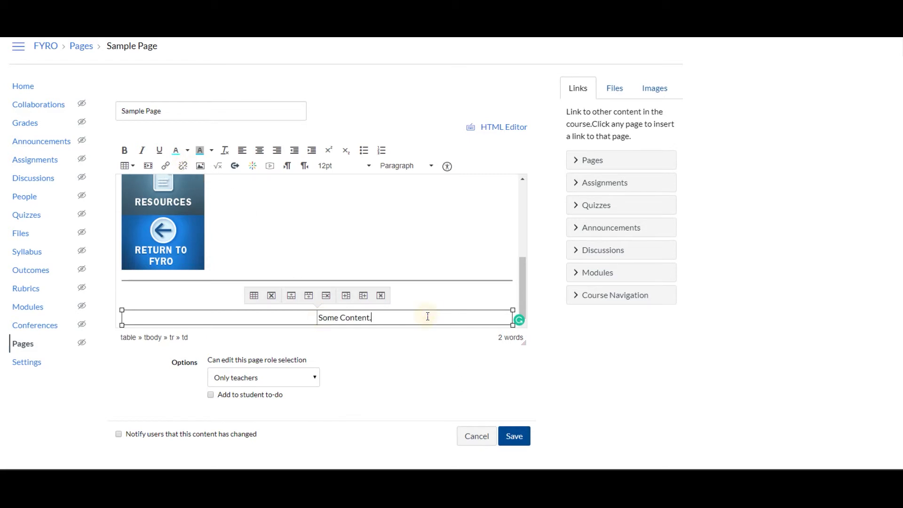
Link "Some Content." in the table's second cell to the course page "University Dining & Campus Card".
drag(397, 317, 318, 317)
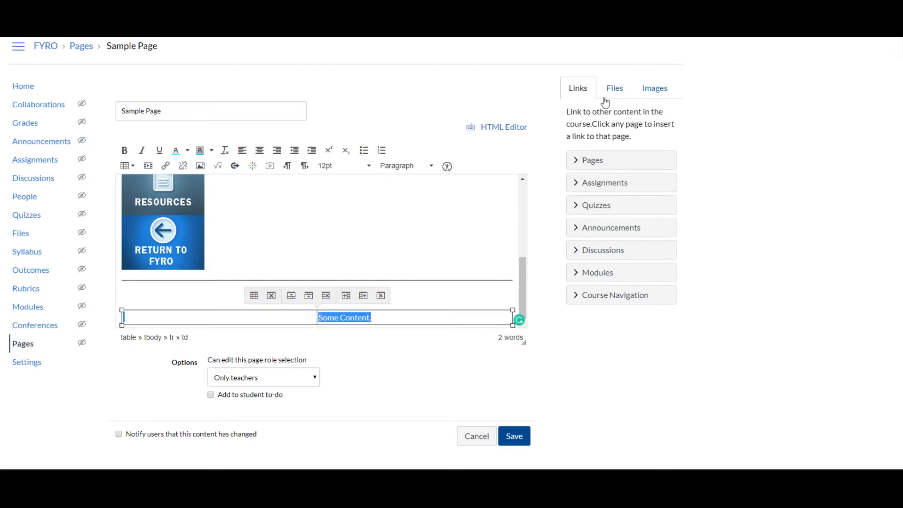
click(589, 162)
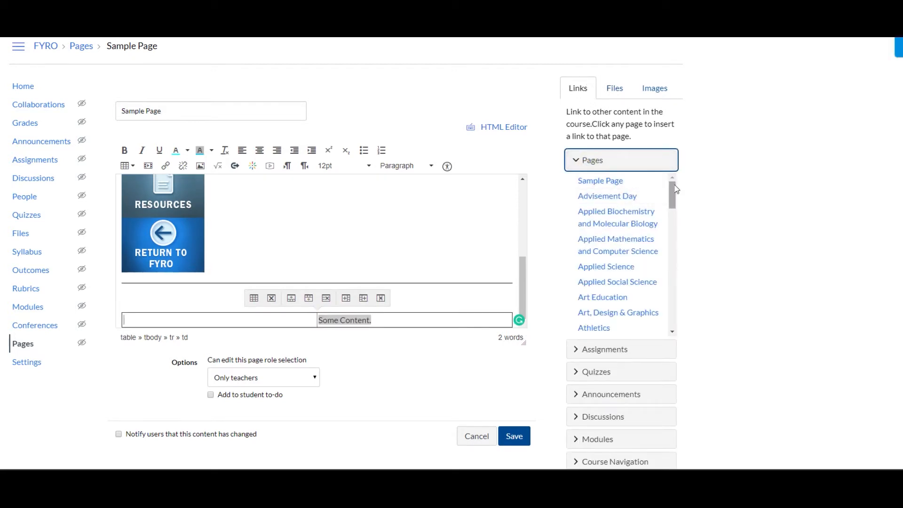
click(390, 316)
drag(373, 318, 318, 318)
drag(676, 187, 690, 327)
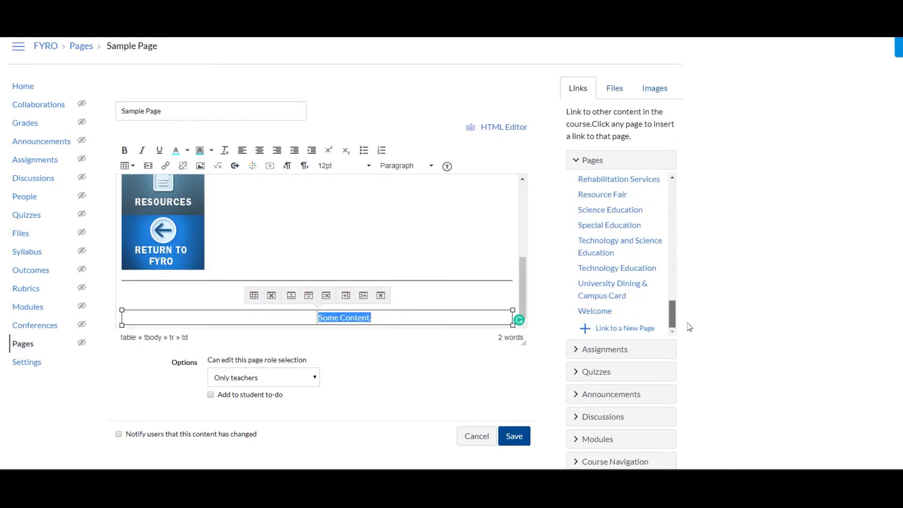
click(616, 295)
click(381, 317)
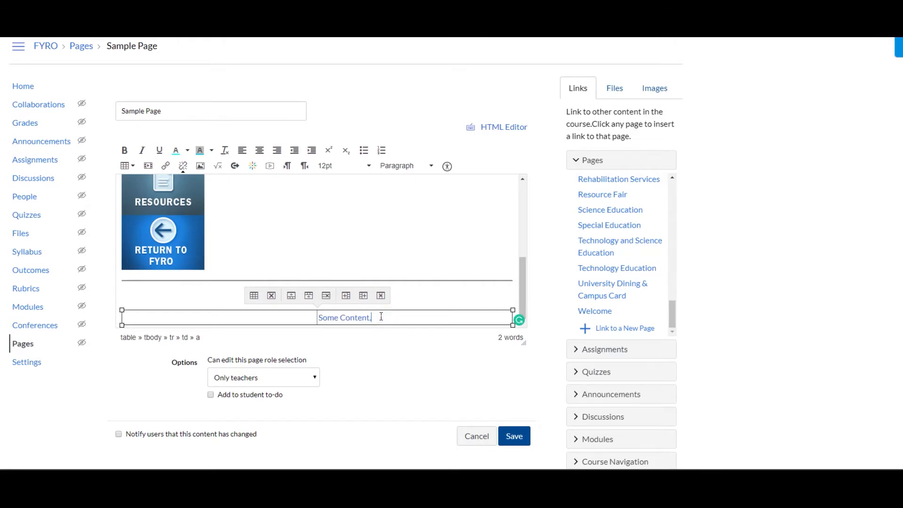
Choose Hands Clapping Image.png from the Test folder in the course files as the image to insert above the table.
click(208, 298)
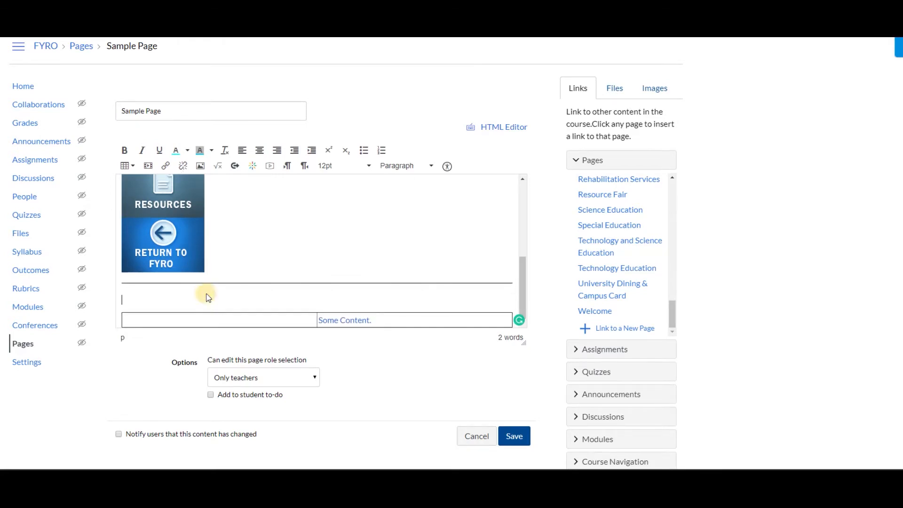
click(200, 166)
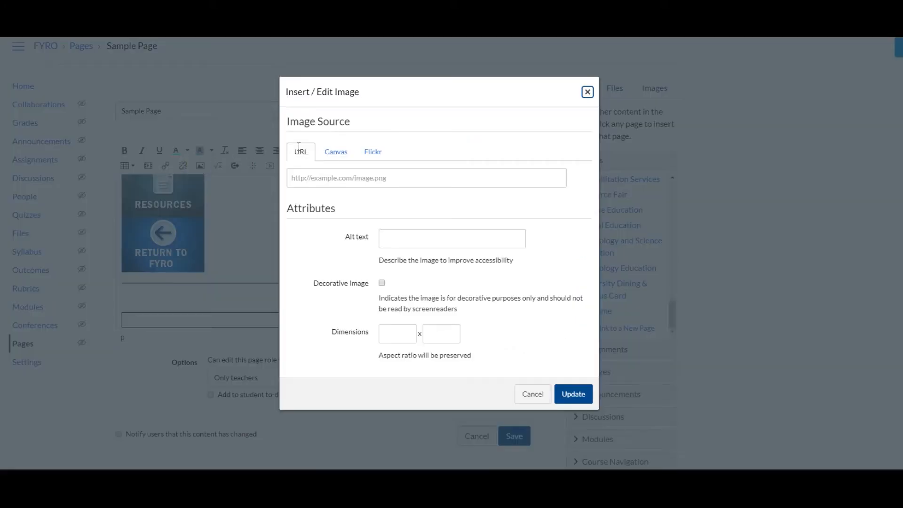
click(337, 153)
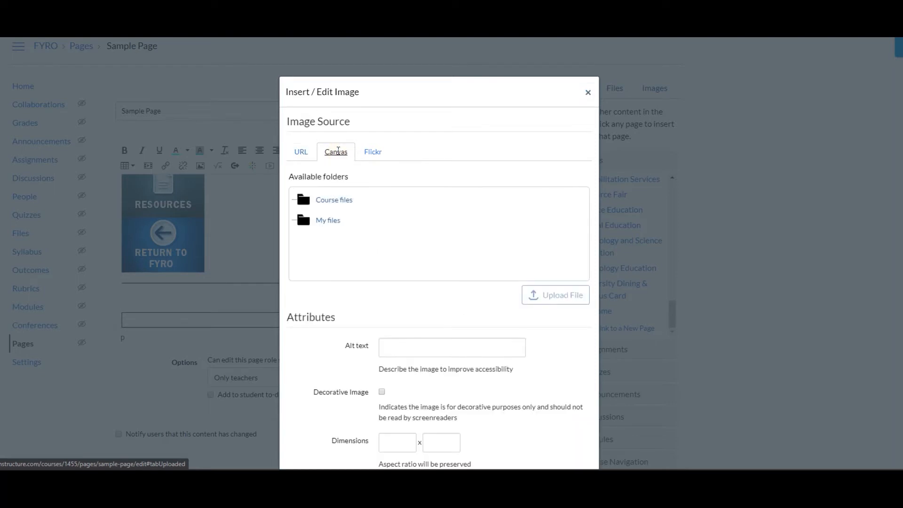
click(341, 201)
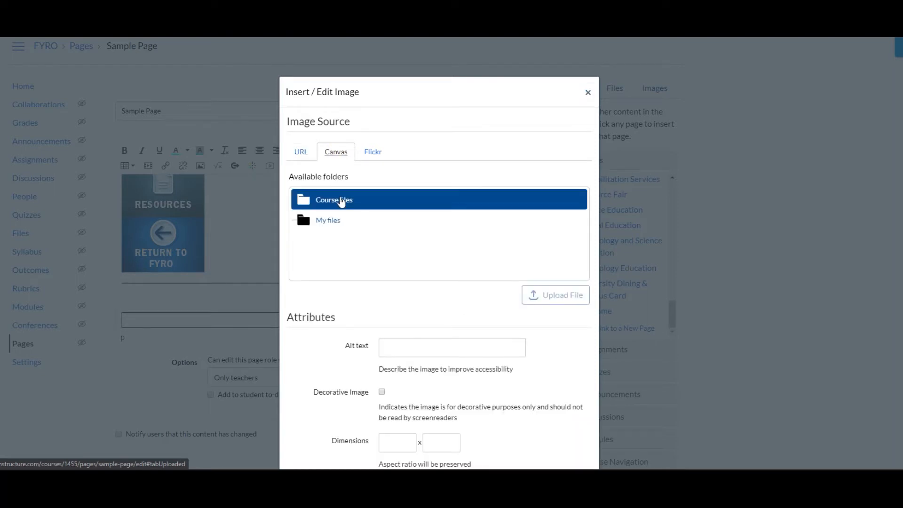
click(342, 221)
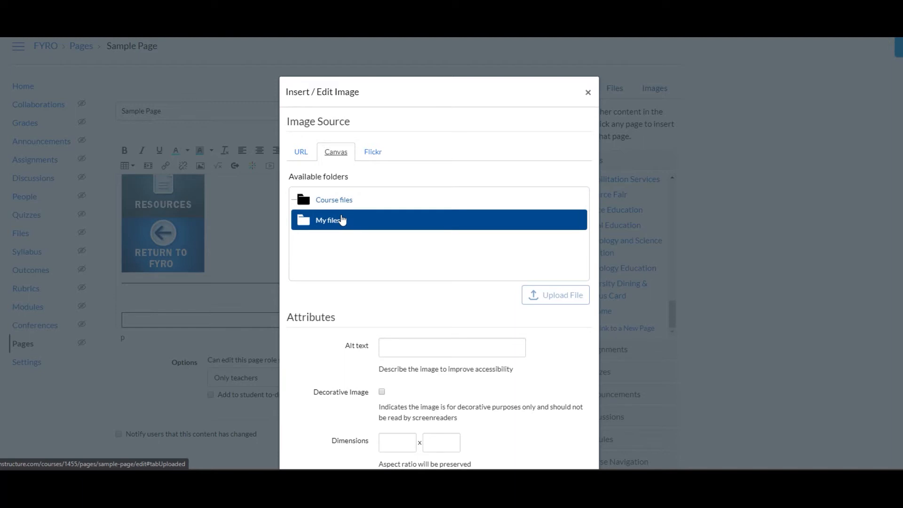
click(342, 203)
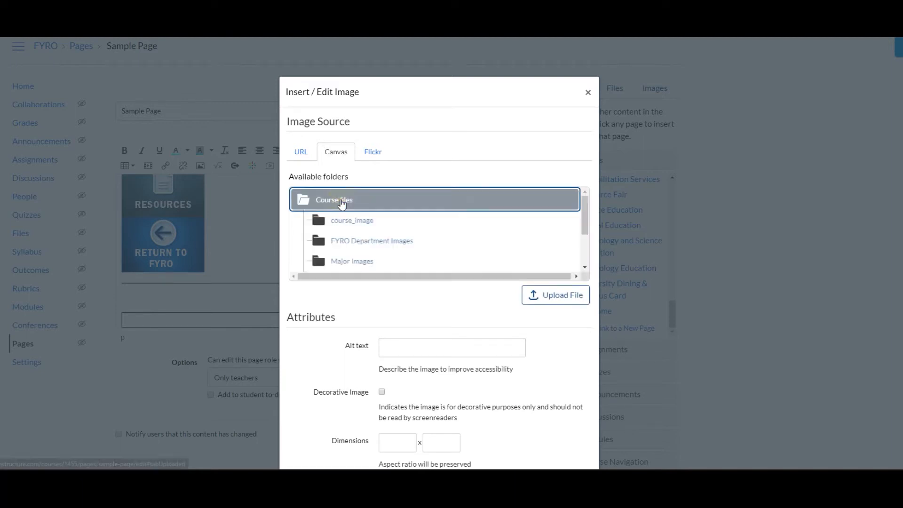
drag(585, 207, 582, 233)
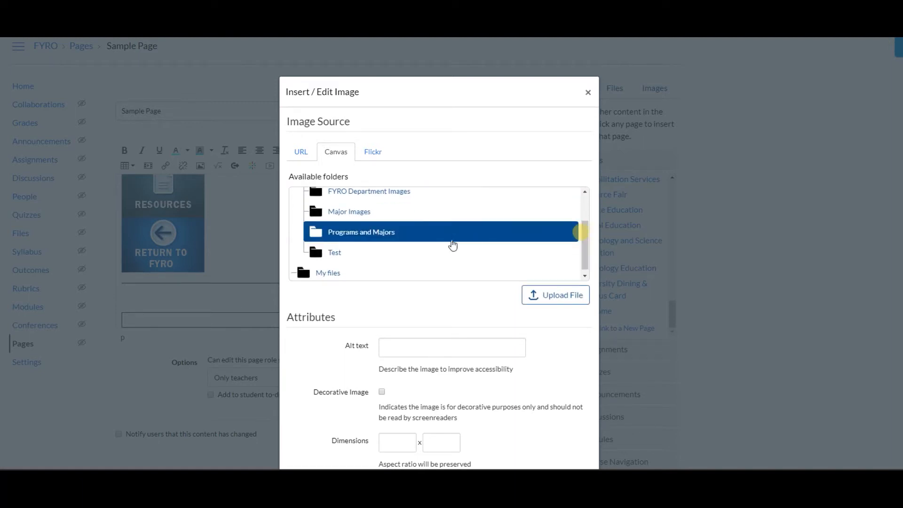
click(357, 253)
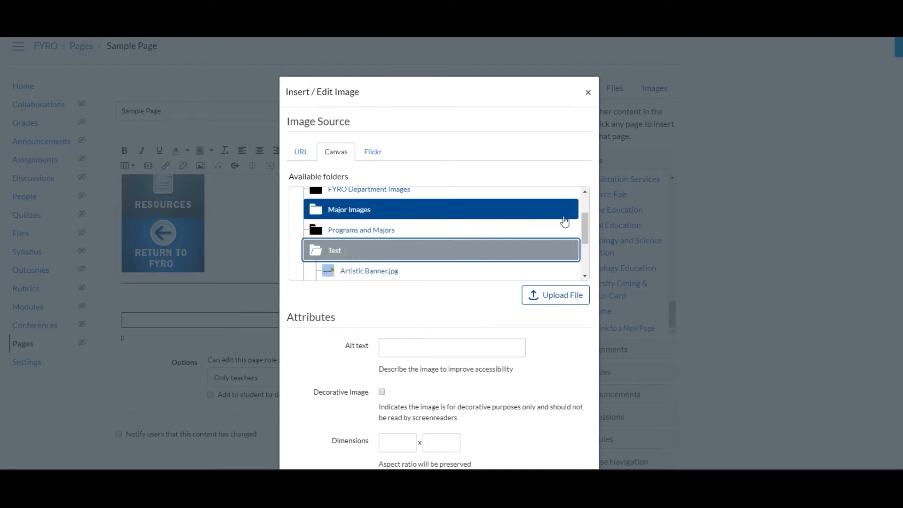
drag(585, 214, 582, 240)
click(398, 239)
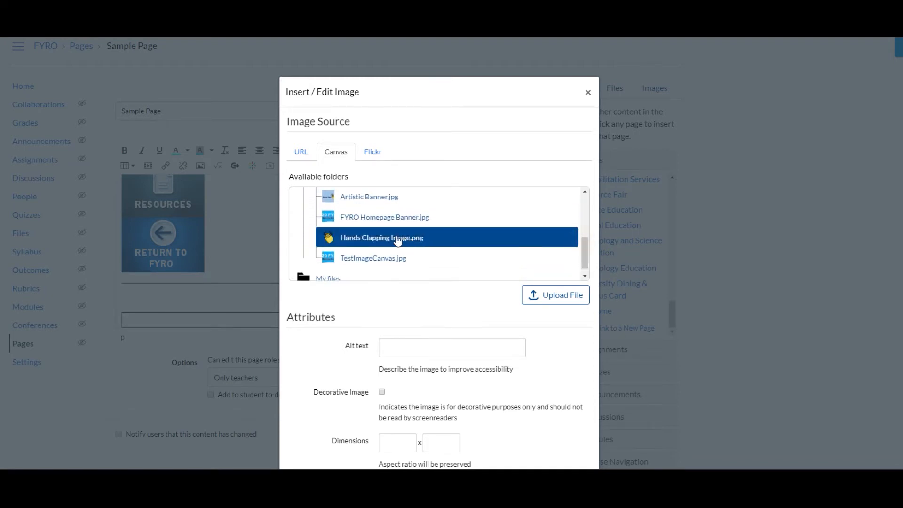
Set the image's alt text to "Hands Clapping Image", try the decorative option, and insert the image above the table.
scroll(538, 327, down, 1)
scroll(537, 327, down, 1)
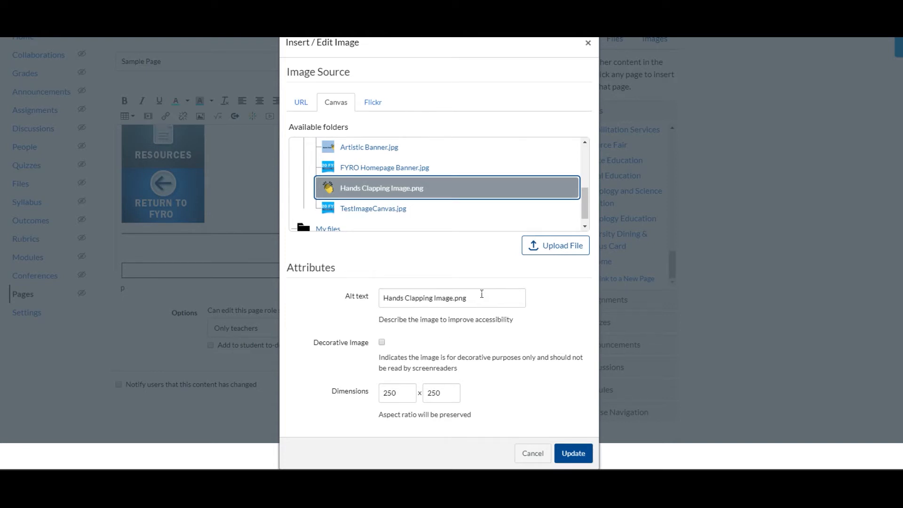
drag(481, 294, 456, 295)
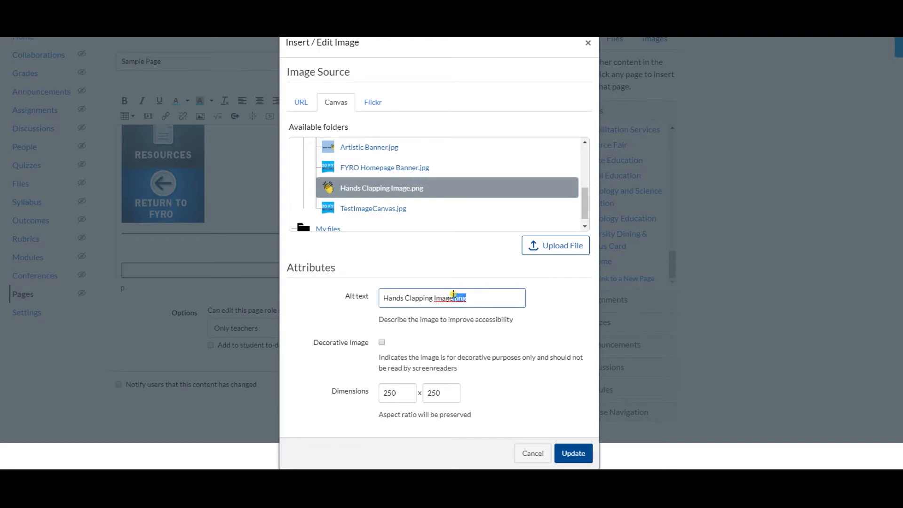
key(BackSpace)
click(517, 343)
click(382, 343)
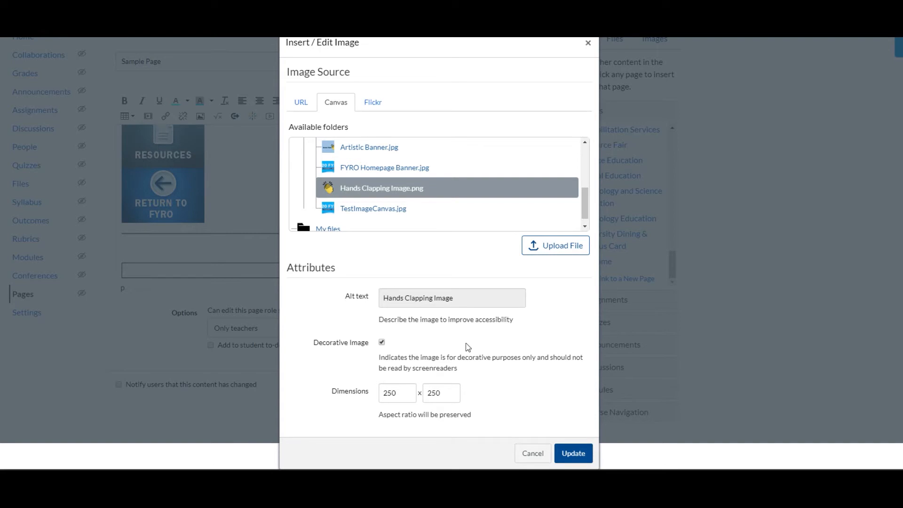
click(382, 343)
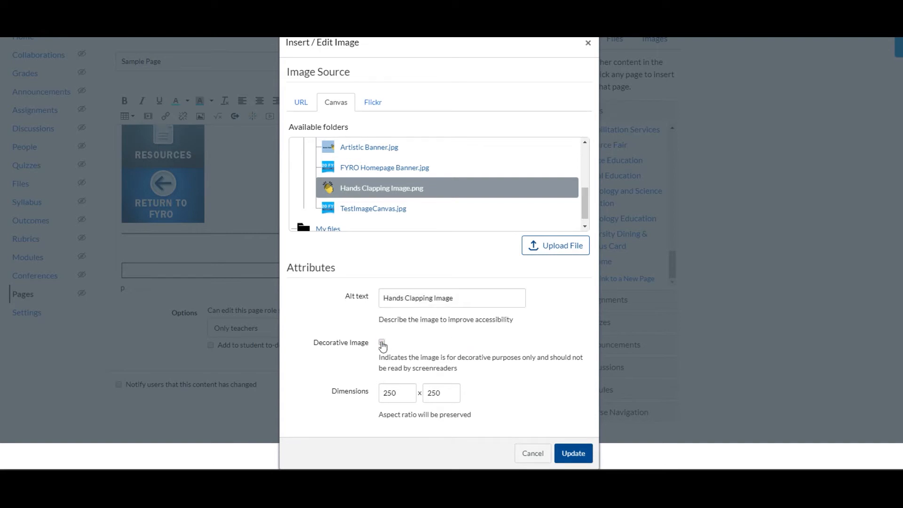
click(572, 455)
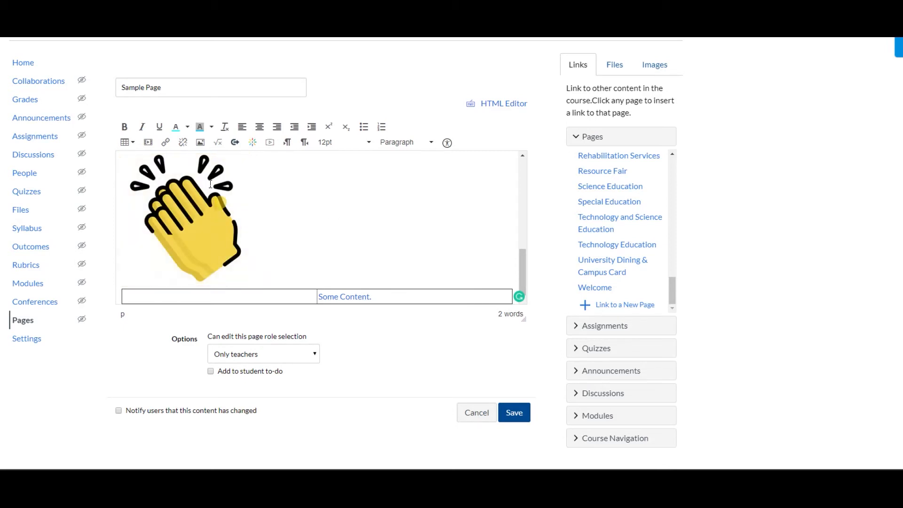
Link the clapping hands image to the website uwstout.edu.
click(174, 180)
click(165, 144)
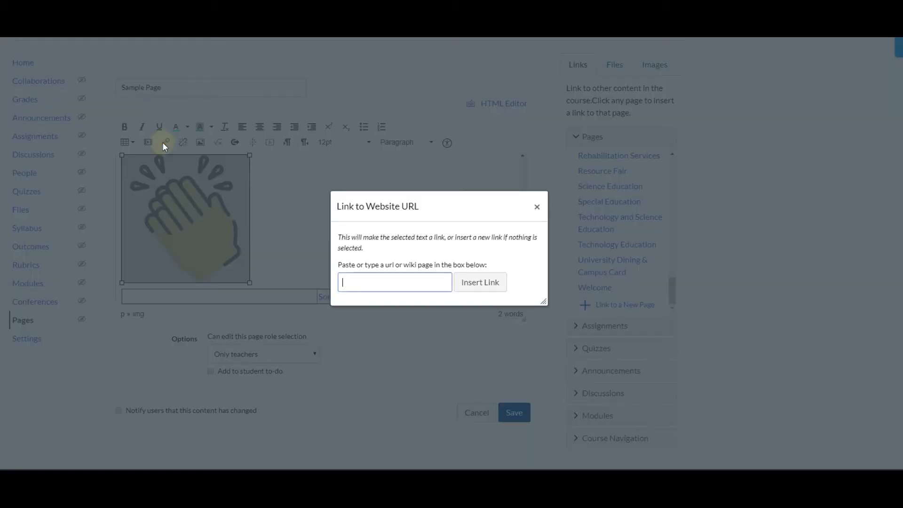
text(uw)
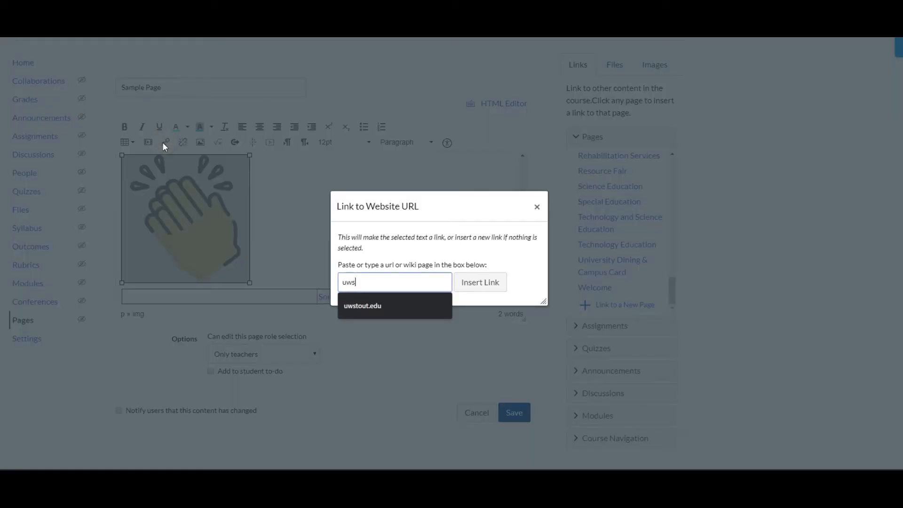
text(s)
click(362, 306)
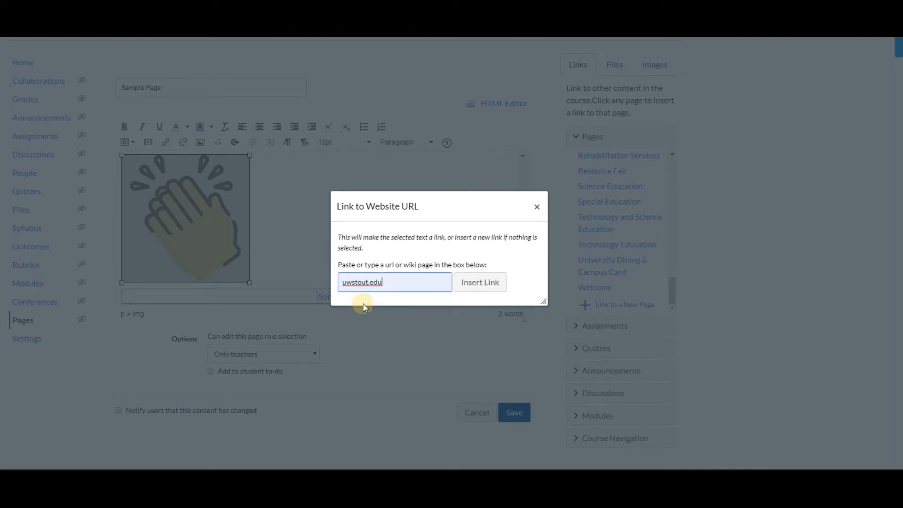
click(474, 282)
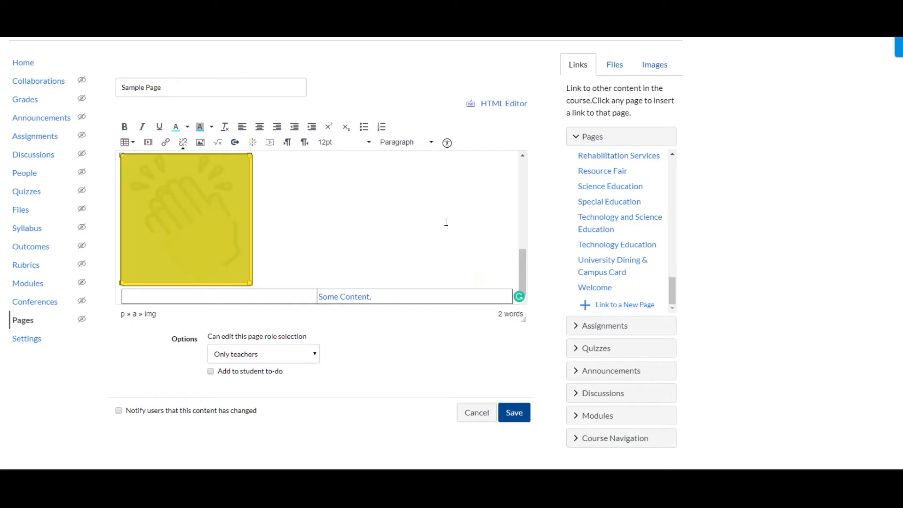
Remove the website link from the clapping hands image and link it to the course page "University Dining & Campus Card".
click(183, 143)
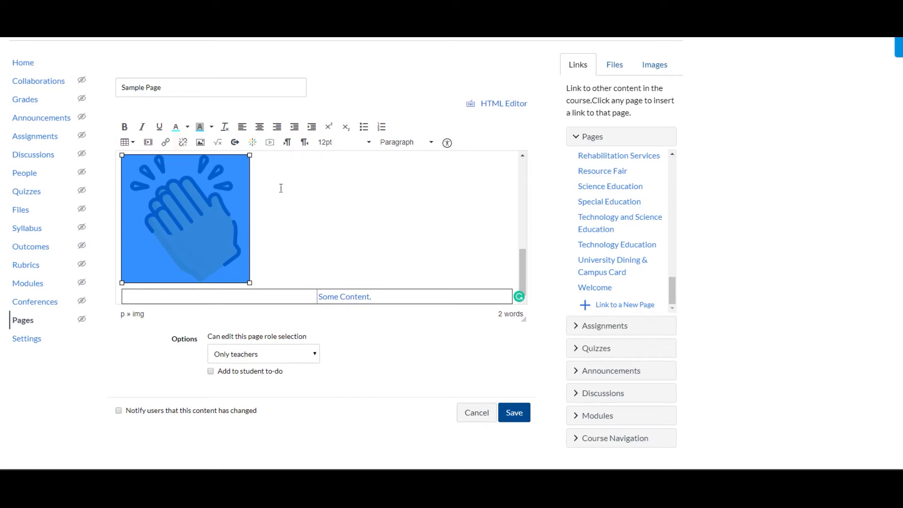
click(286, 202)
click(178, 184)
click(638, 272)
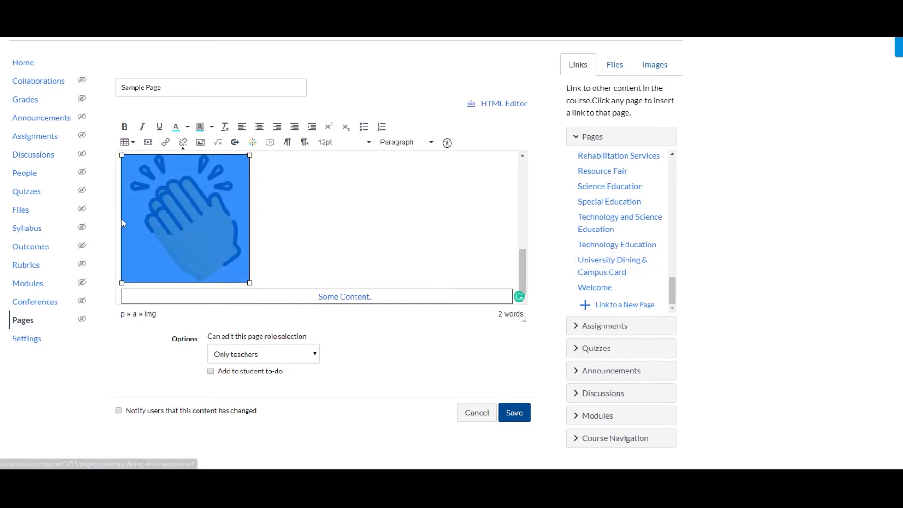
click(269, 202)
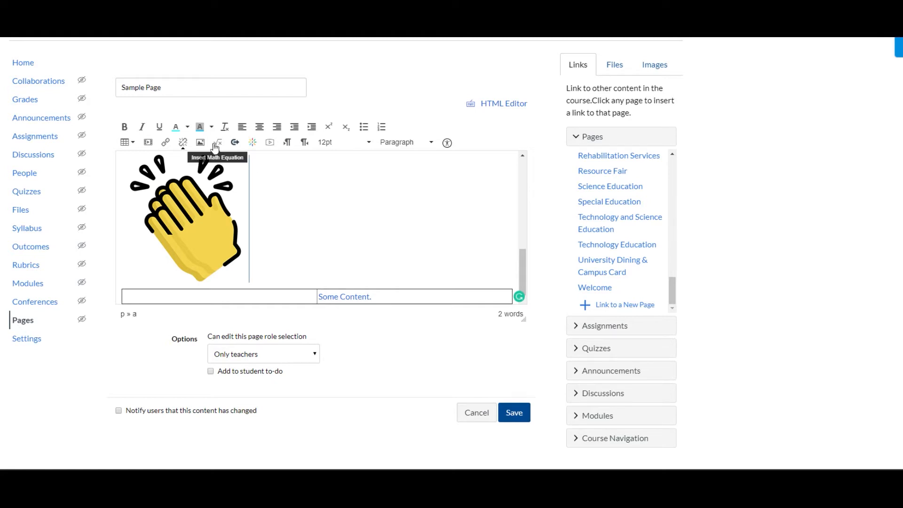
click(270, 143)
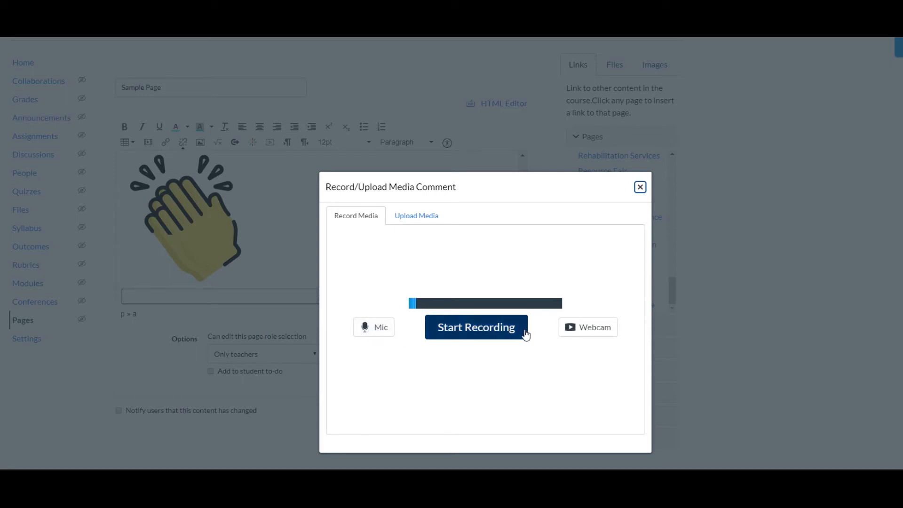
click(640, 188)
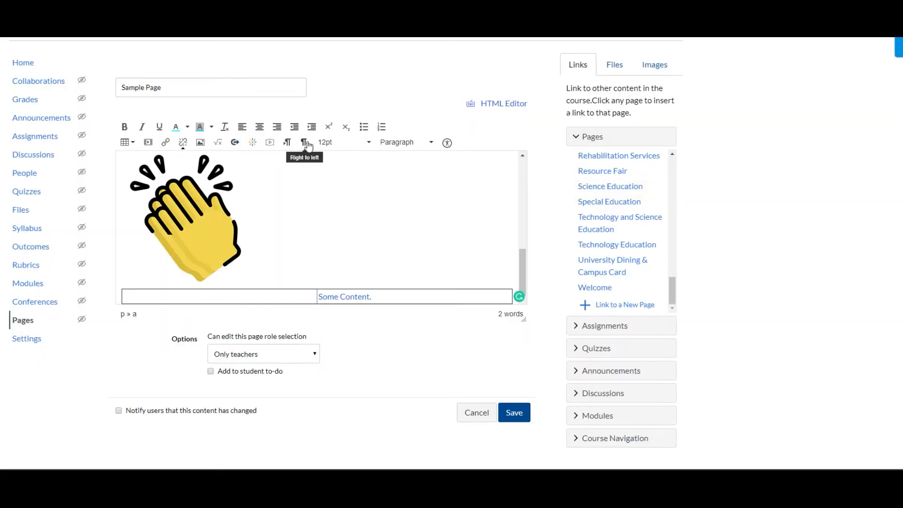
click(370, 143)
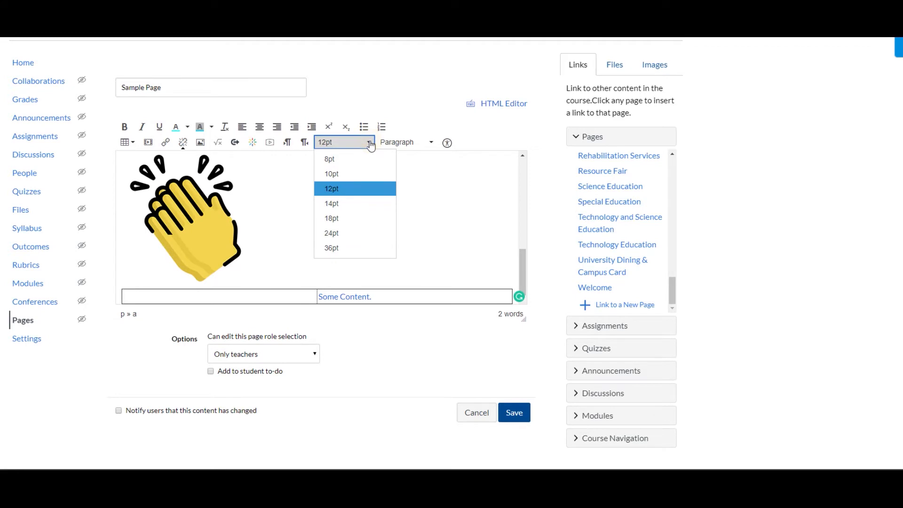
click(400, 144)
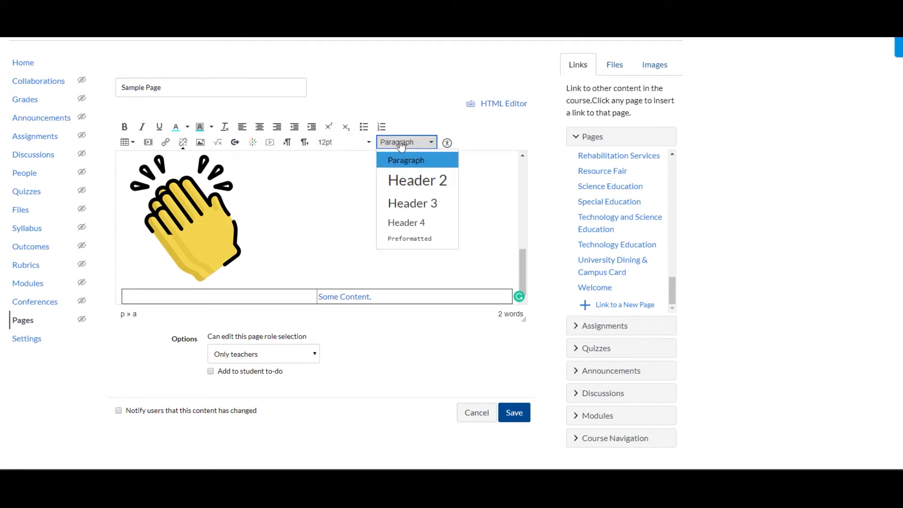
click(402, 143)
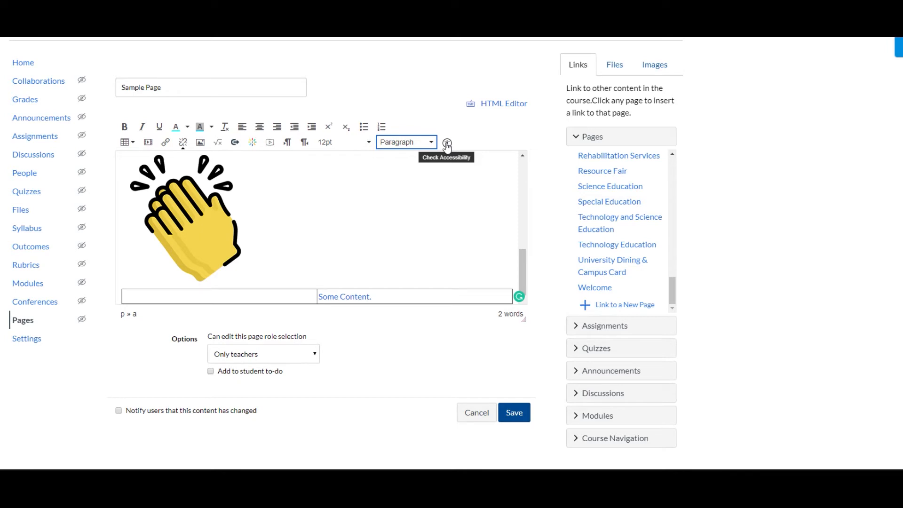
click(433, 216)
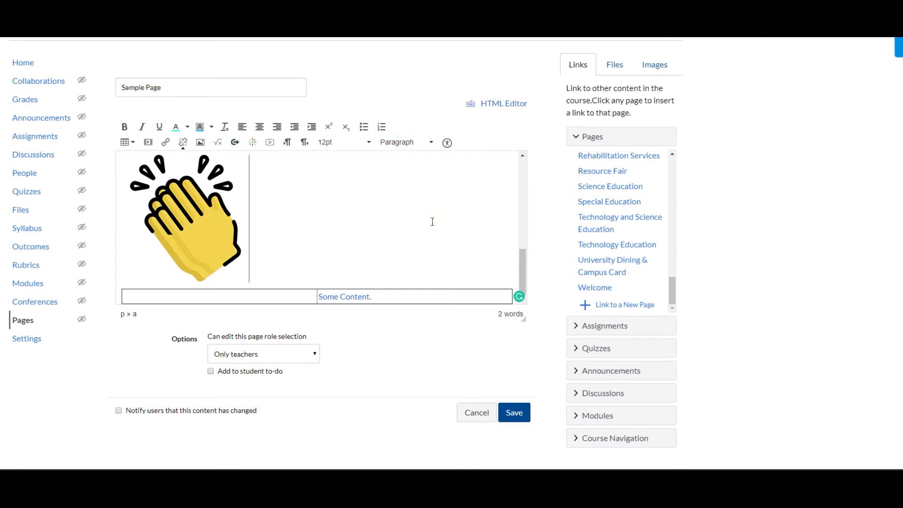
Delete the clapping hands image and the table below the horizontal line.
click(180, 215)
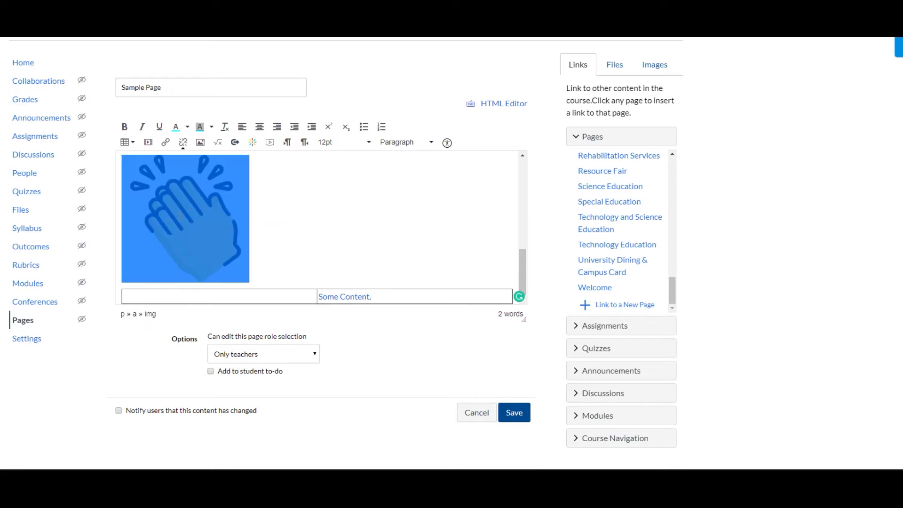
key(Delete)
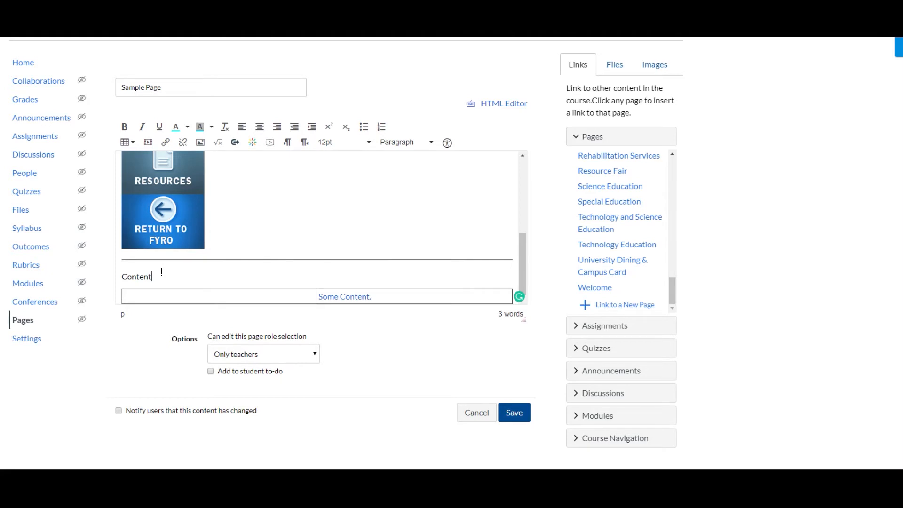
click(191, 296)
click(274, 272)
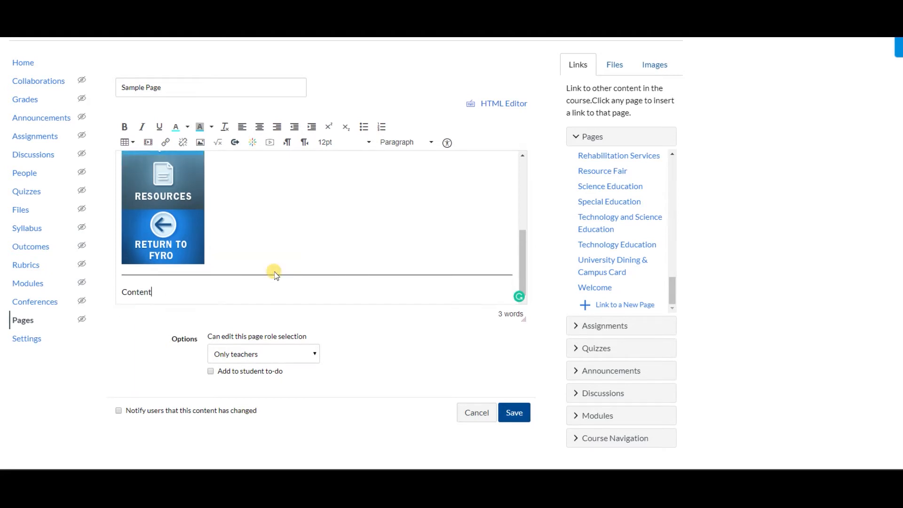
Replace the "Content" text below the horizontal line with "Welcome to the Sample Page!" and center it.
drag(210, 290, 118, 292)
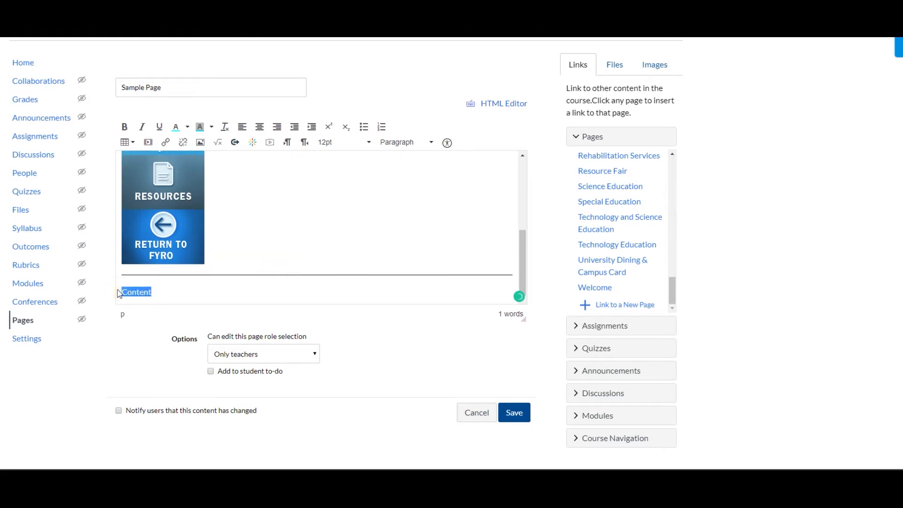
text(Welcome to the Sample Page!)
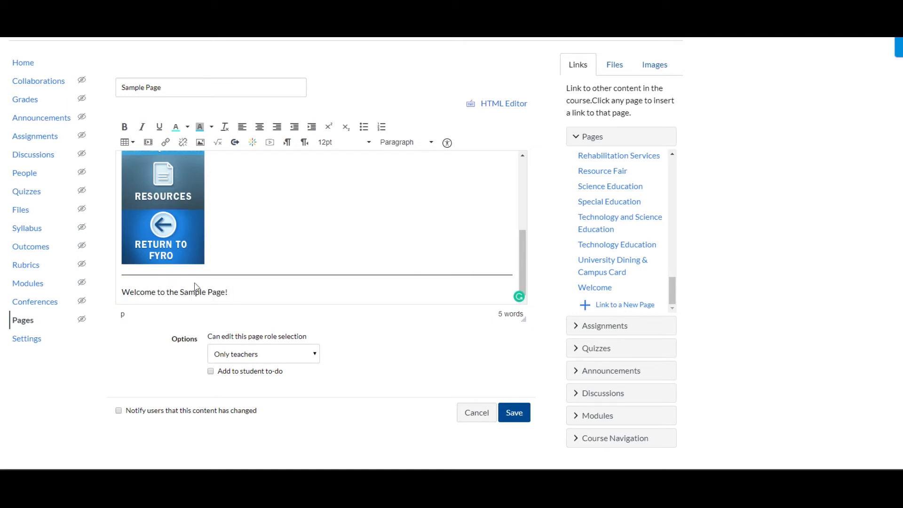
drag(240, 297, 121, 292)
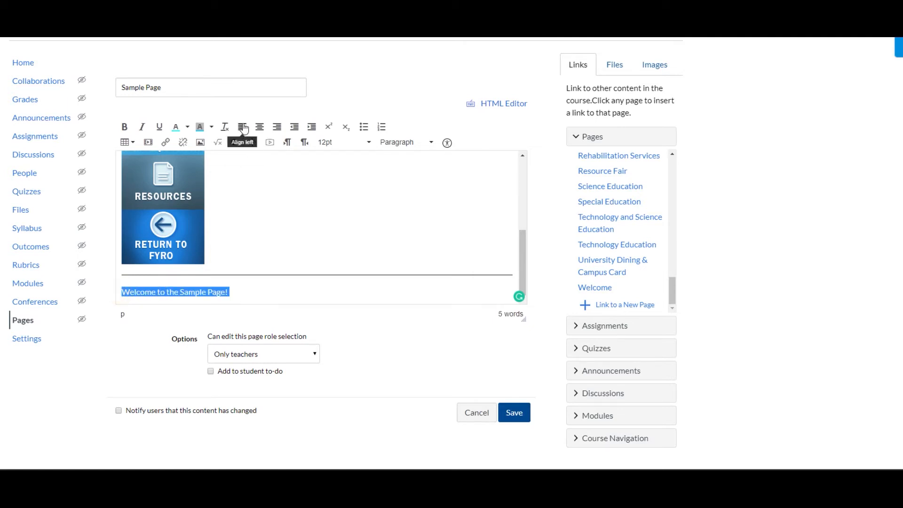
click(432, 143)
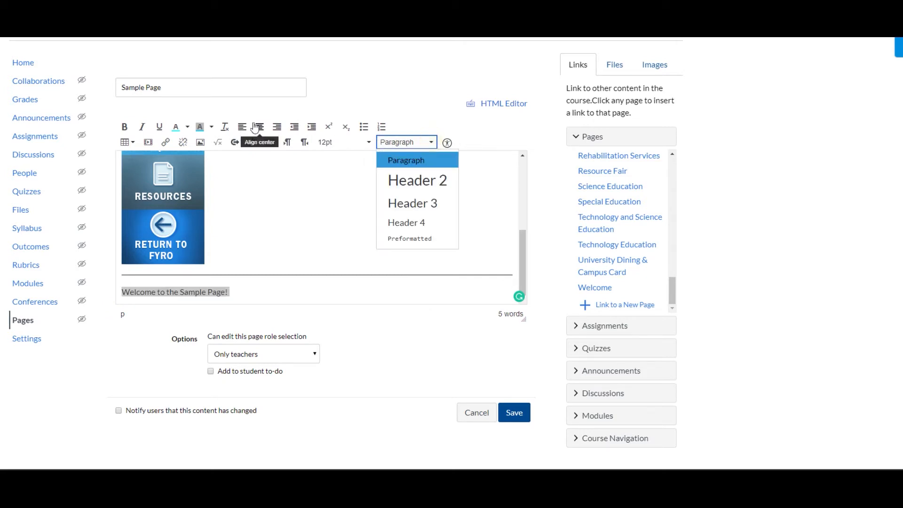
click(260, 126)
Format the "Welcome to the Sample Page!" line as bold Header 2 and save the page.
click(432, 143)
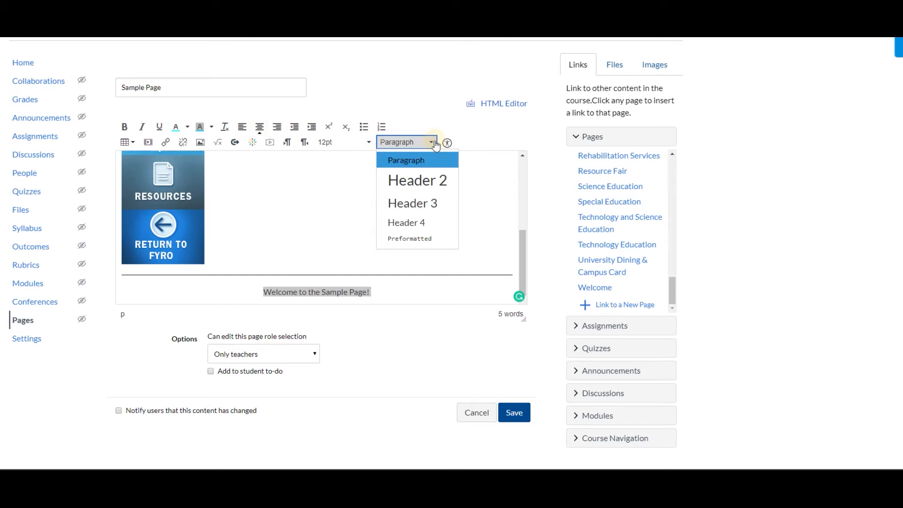
click(434, 179)
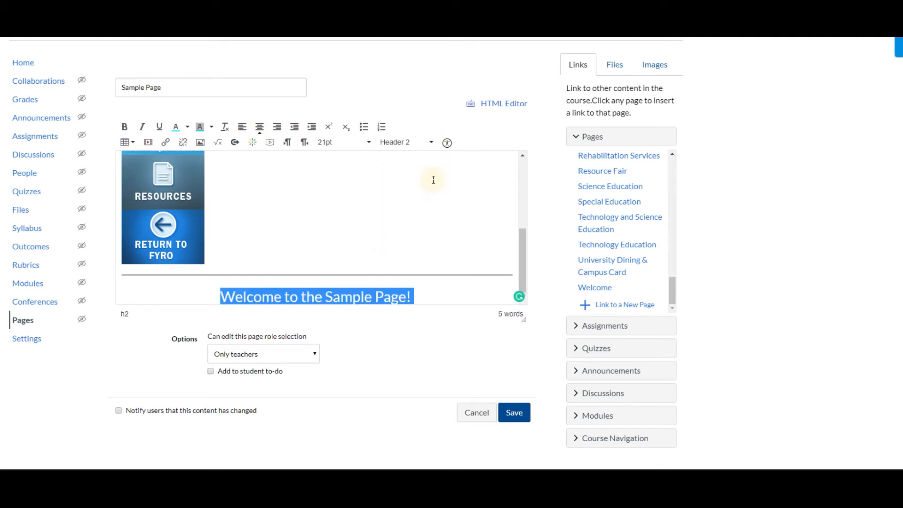
click(124, 127)
click(518, 411)
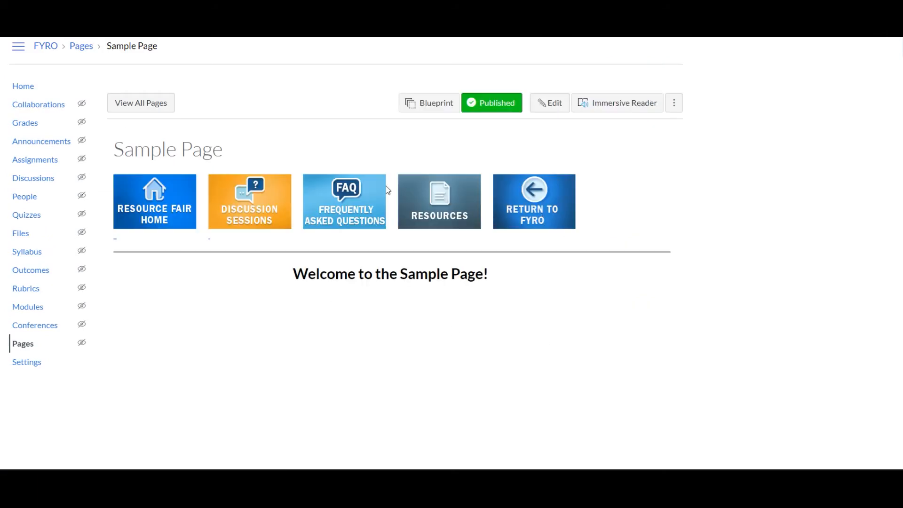
Reopen the page for editing and add a paragraph below the welcome heading, "Lorem ipsum dolor sit amet" through "magna aliqua.".
click(549, 101)
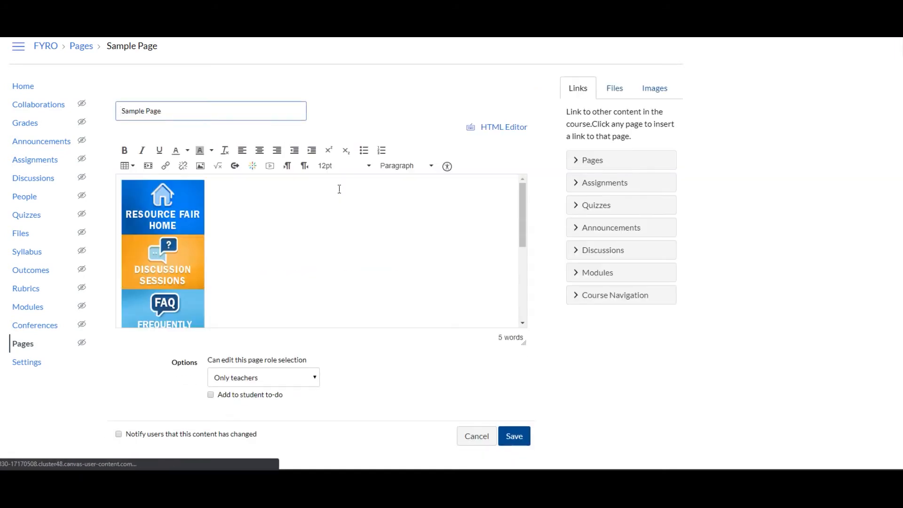
scroll(324, 267, down, 1)
scroll(323, 268, down, 3)
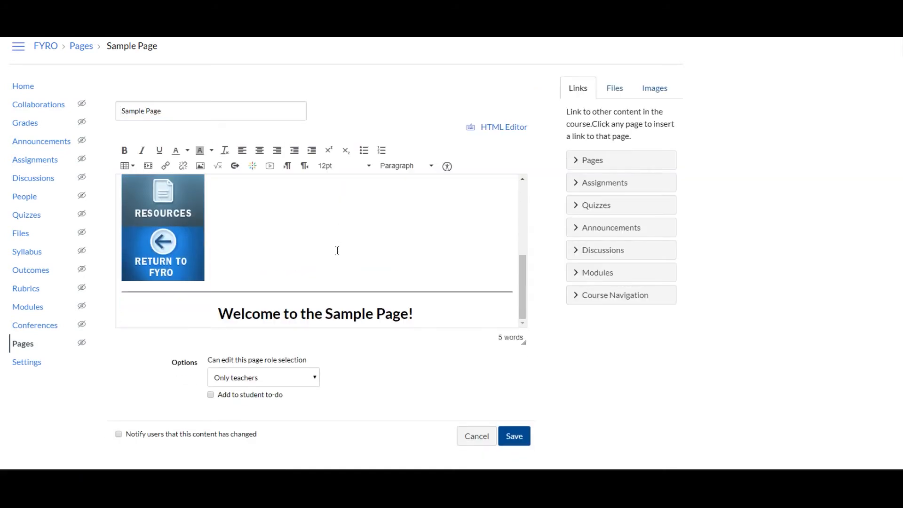
click(416, 313)
key(Return)
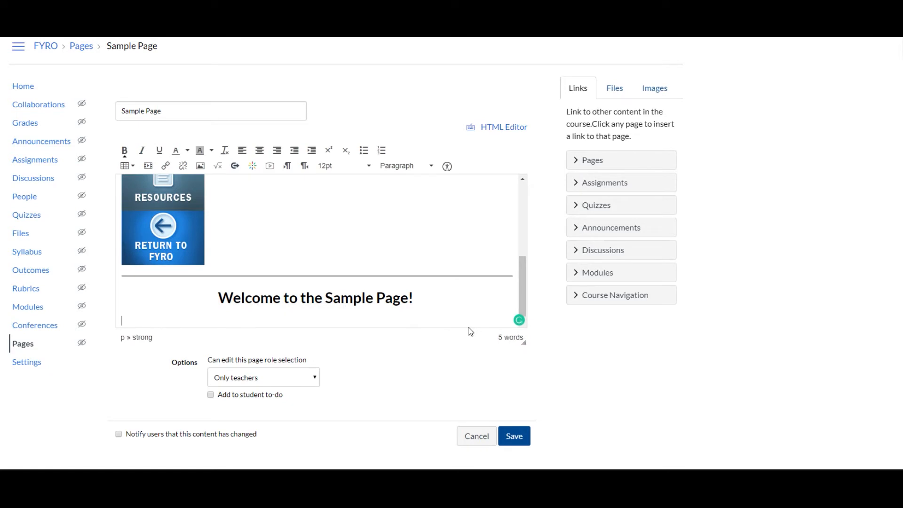
text(Lorem ipsum dolor sit amet, consectetur adipiscing elit, sed do eiusmod tempor incididunt ut labore et dolore magna aliqua.)
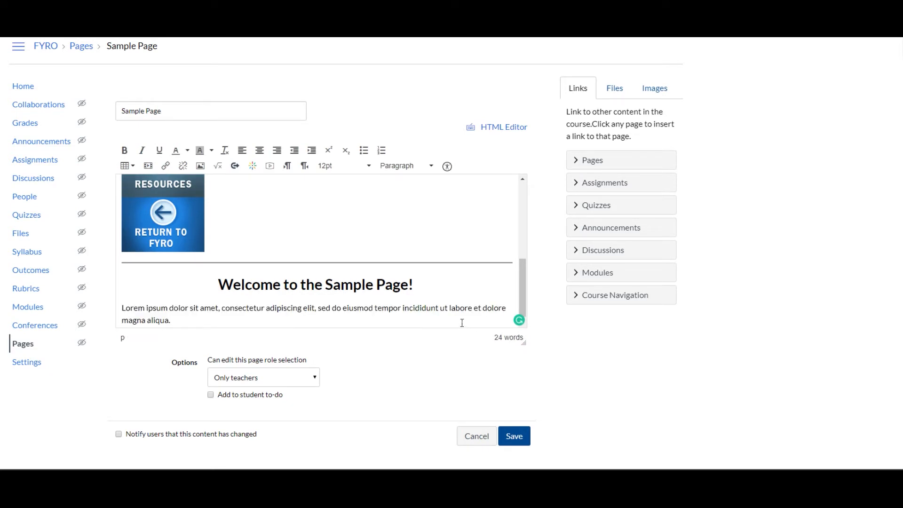
Copy the embed code of the YouTube video "University Dining | 2020" and embed the video on a new line below the Lorem ipsum paragraph.
key(Return)
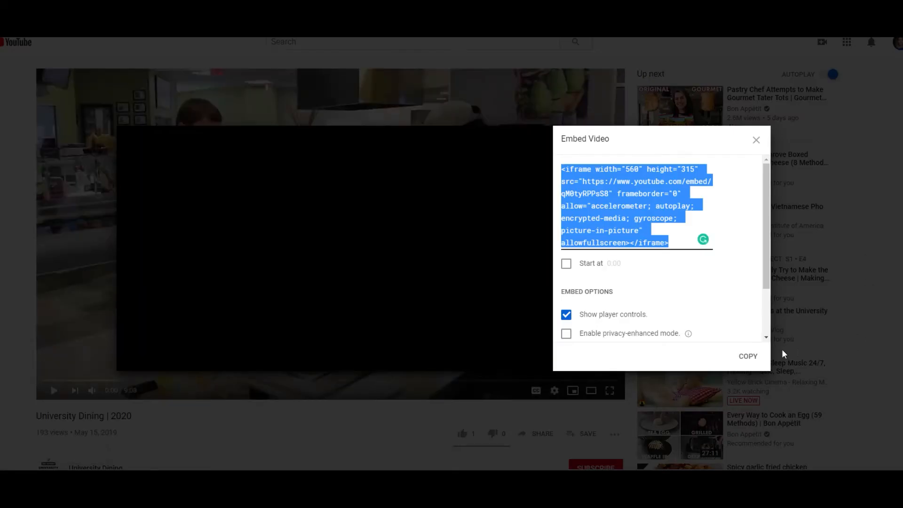
click(748, 356)
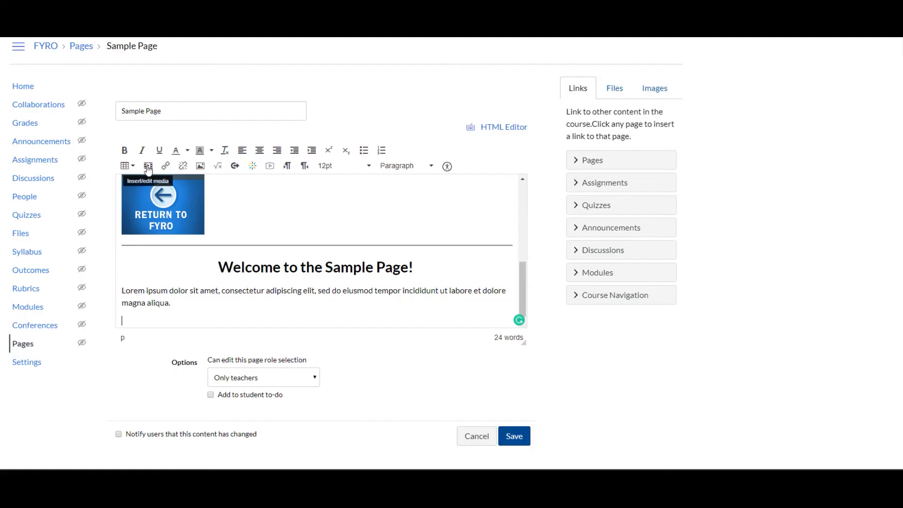
click(269, 166)
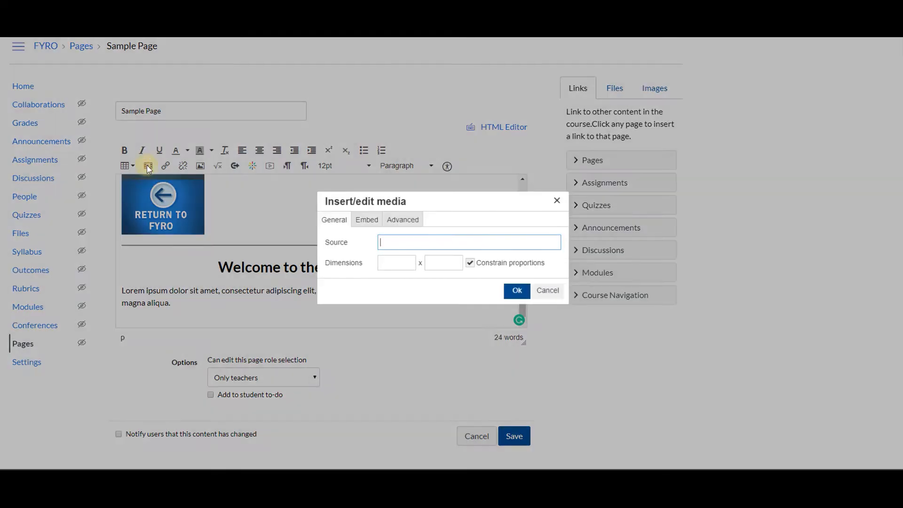
click(358, 222)
click(373, 258)
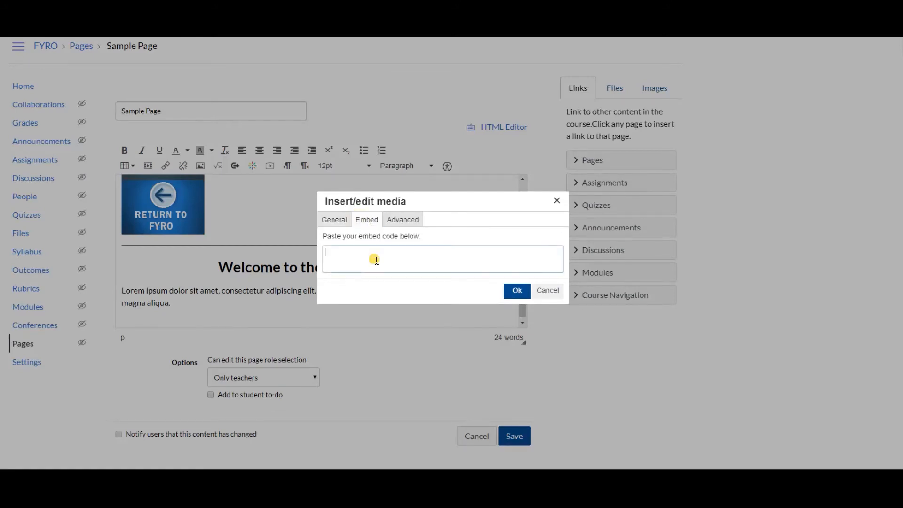
key(ctrl+v)
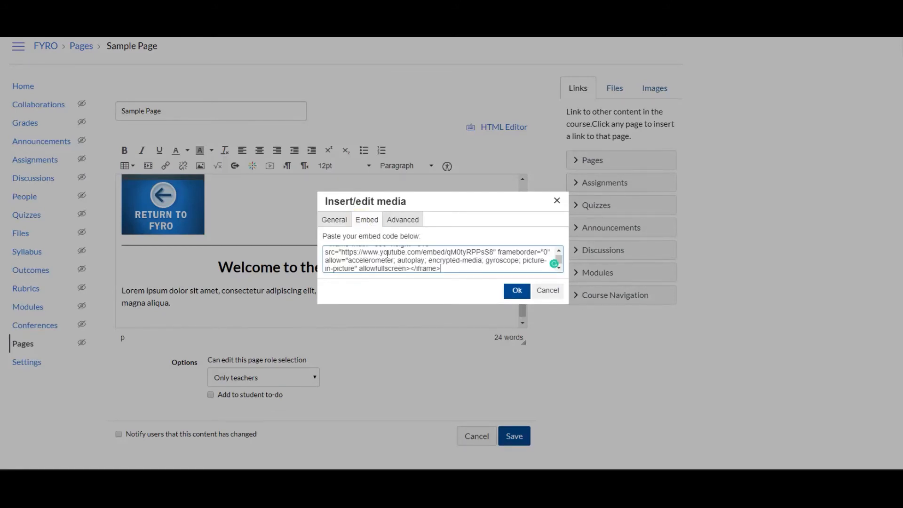
click(517, 291)
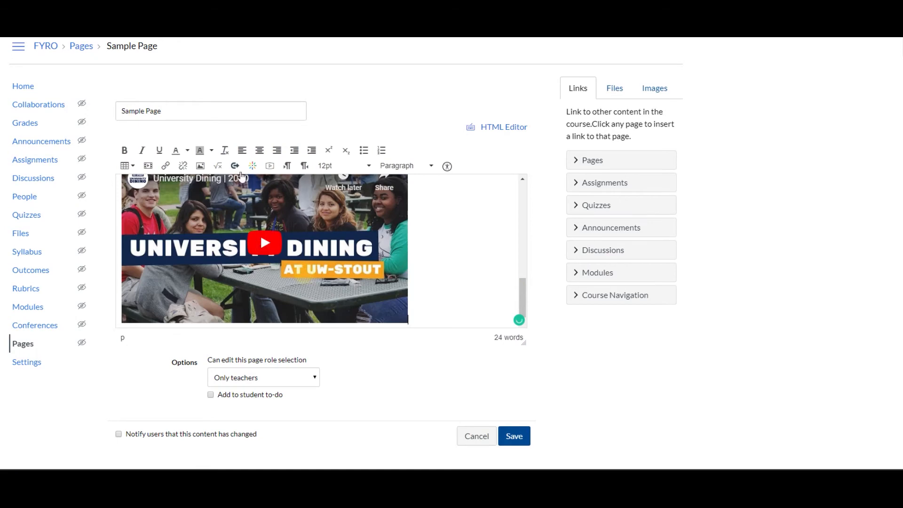
Center the embedded University Dining video and start a new line below it.
click(259, 150)
scroll(484, 279, up, 1)
scroll(484, 279, down, 1)
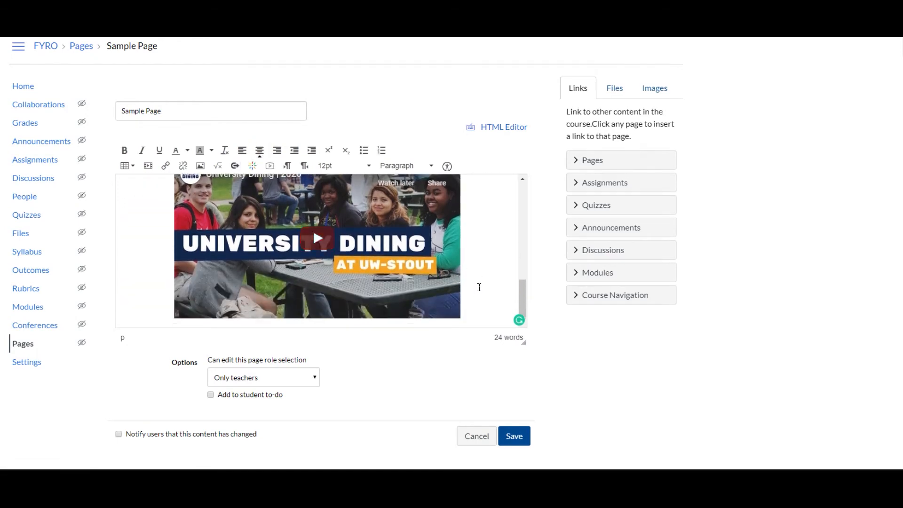
scroll(482, 312, down, 1)
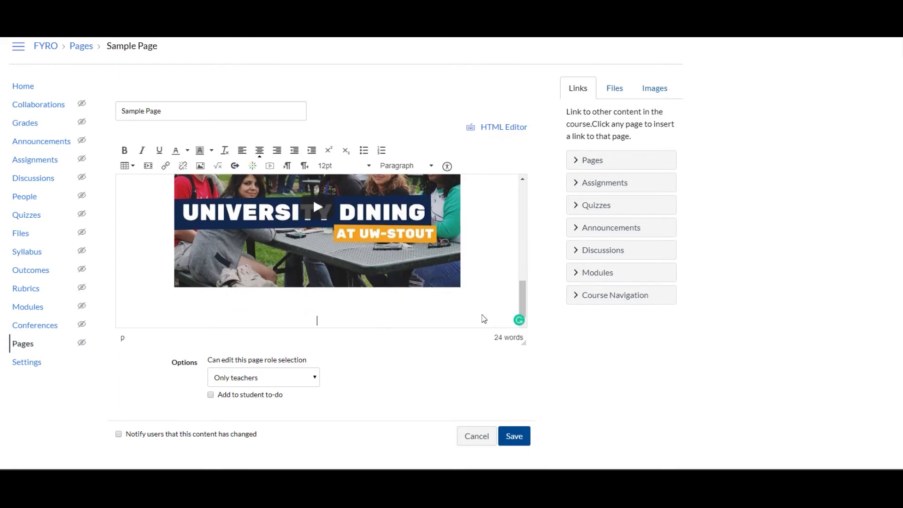
Add the text "Lorem ipsum dolor" below the video and format it as a bold, dark blue Header 3.
key(ctrl+v)
drag(204, 318, 122, 315)
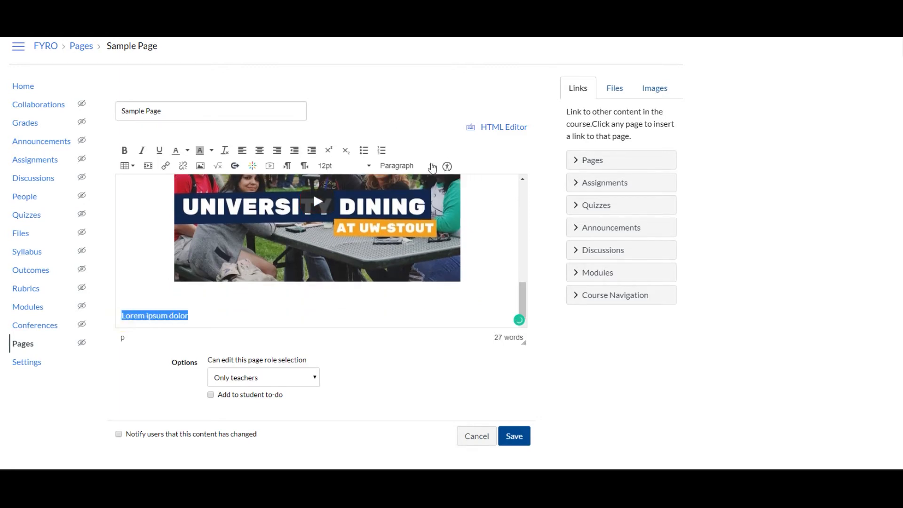
click(432, 167)
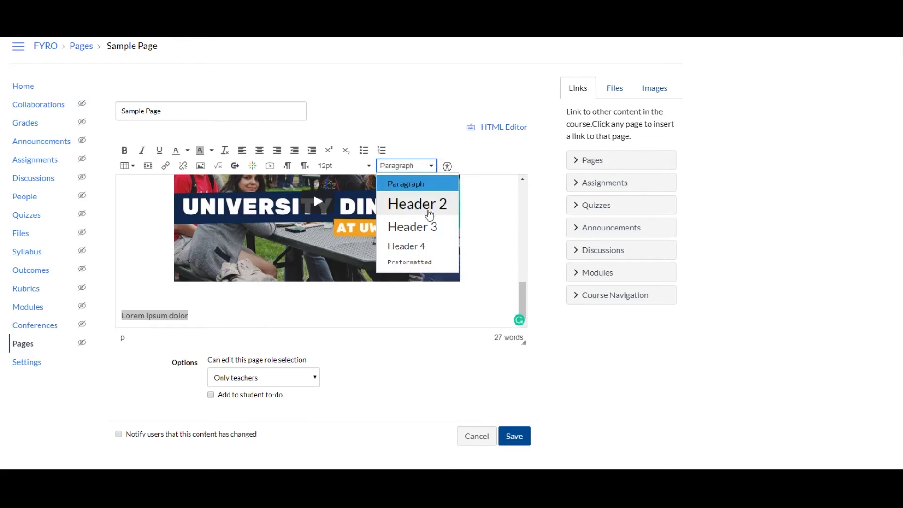
click(428, 229)
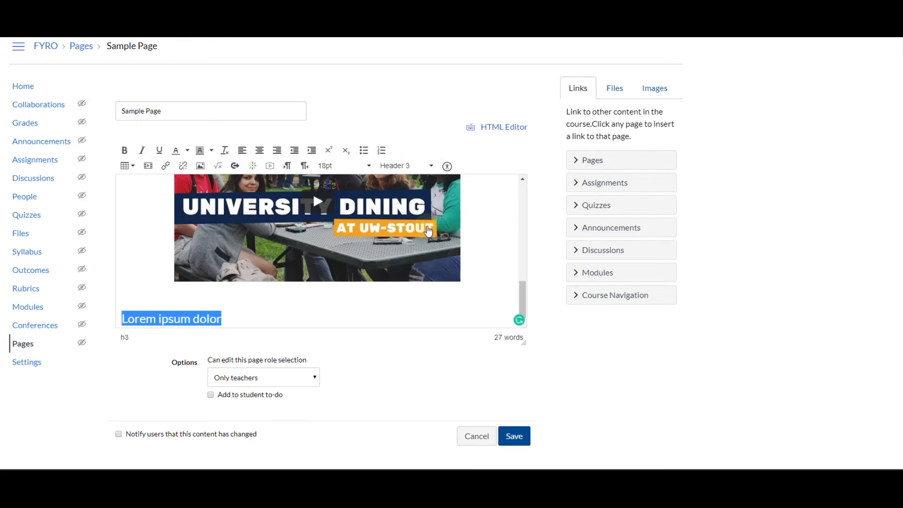
click(124, 151)
click(211, 150)
click(187, 150)
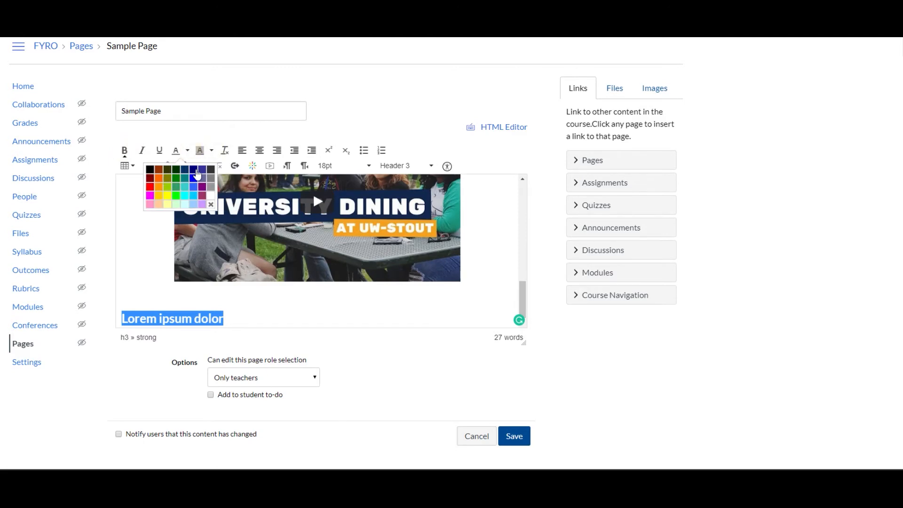
click(196, 173)
Insert the paragraph "Lorem ipsum dolor sit amet" through "magna aliqua." under the blue heading, with no blank line between them.
click(255, 319)
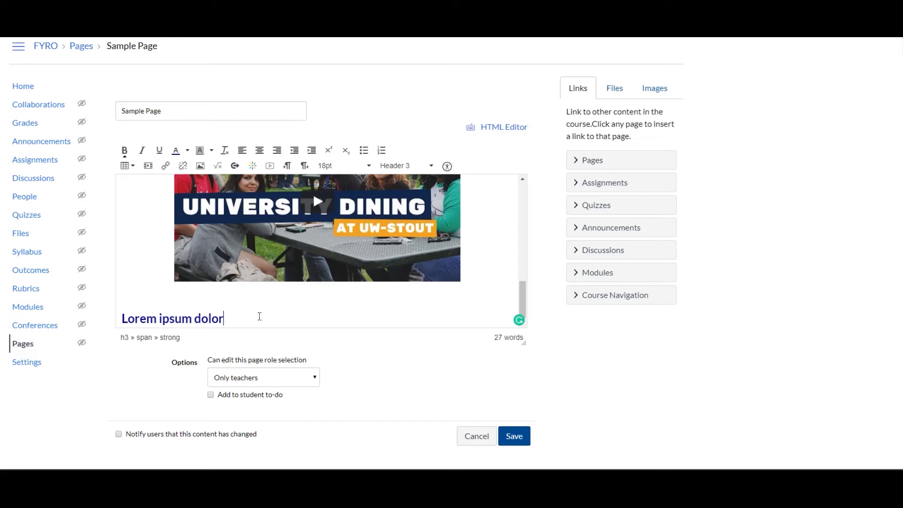
key(Return)
key(ctrl+v)
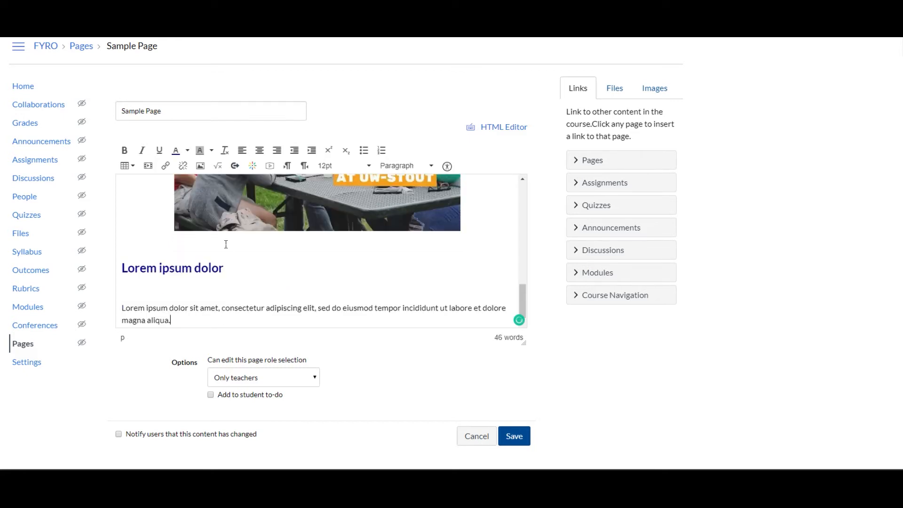
click(159, 292)
key(BackSpace)
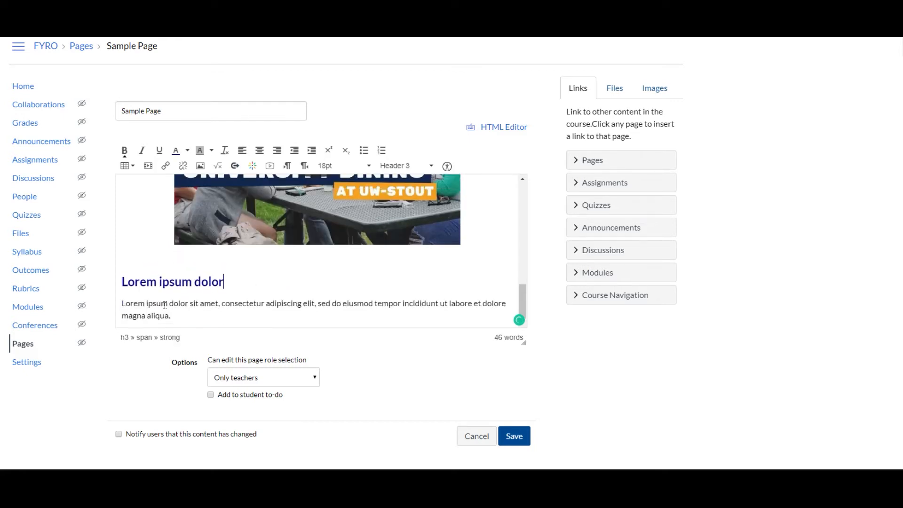
Insert a table with two columns and one row below the paragraph under the blue heading.
click(211, 319)
key(Return)
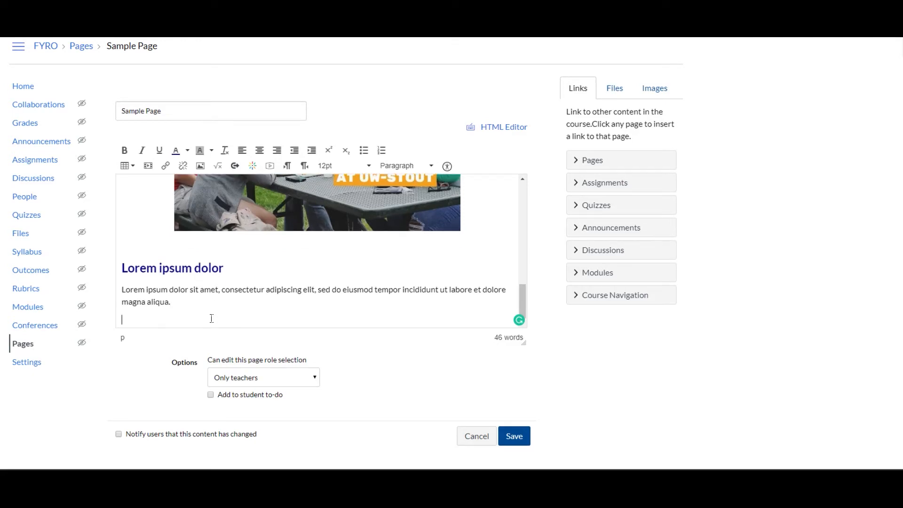
click(127, 166)
mouse_move(141, 182)
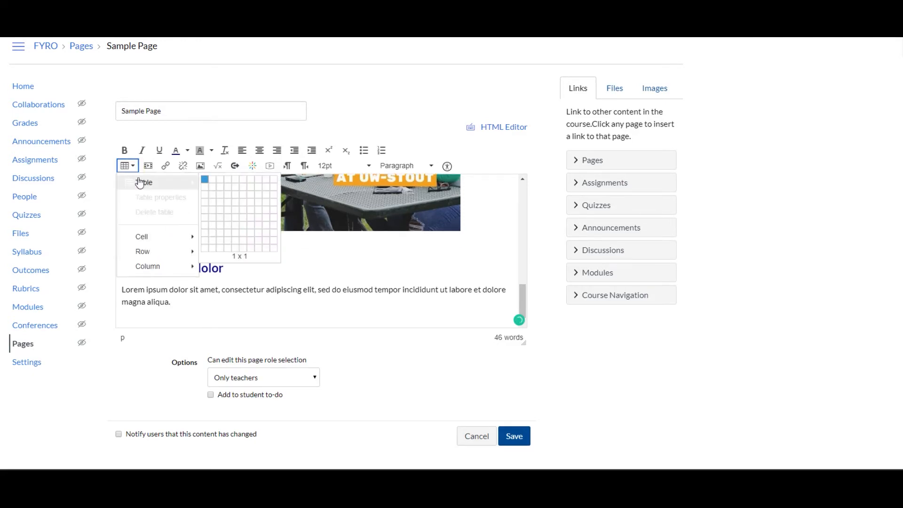
click(211, 178)
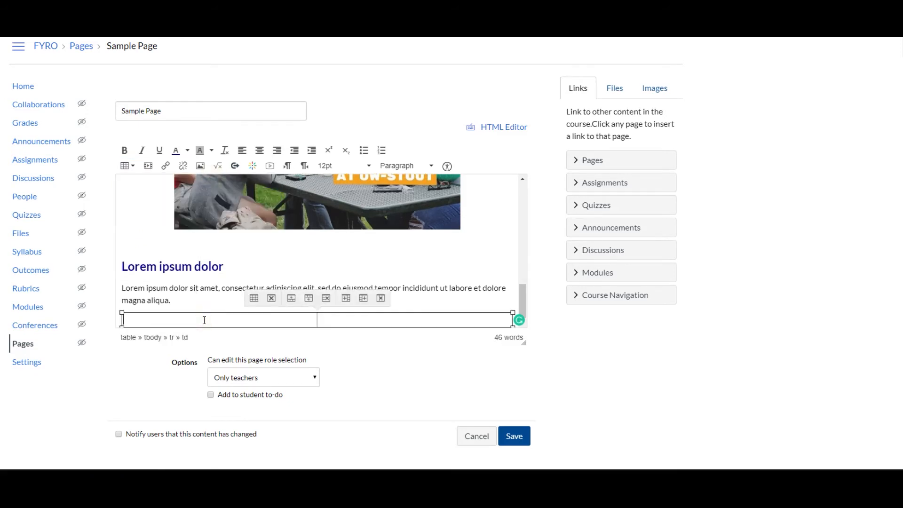
Insert Hands Clapping Image.png from the Canvas files into the table's left cell and mark it as decorative.
click(201, 165)
click(341, 158)
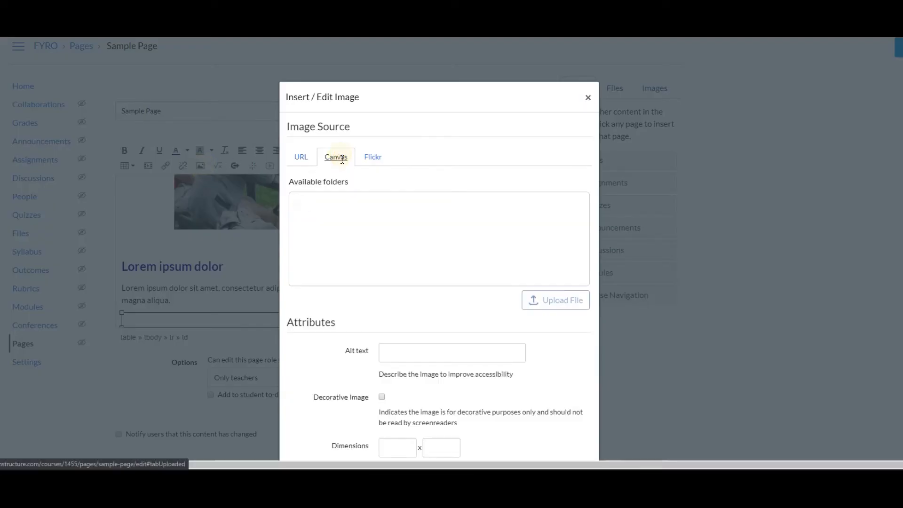
click(338, 206)
scroll(335, 245, down, 2)
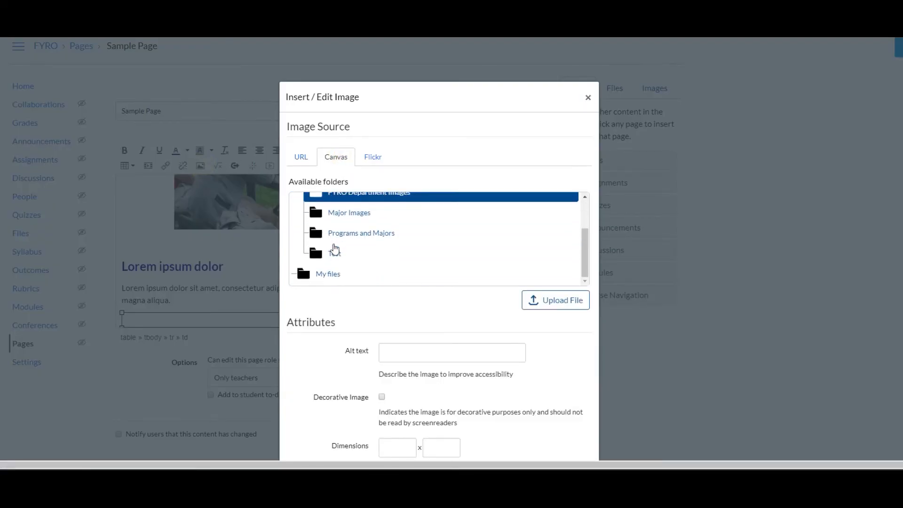
click(334, 253)
scroll(365, 245, down, 2)
click(367, 239)
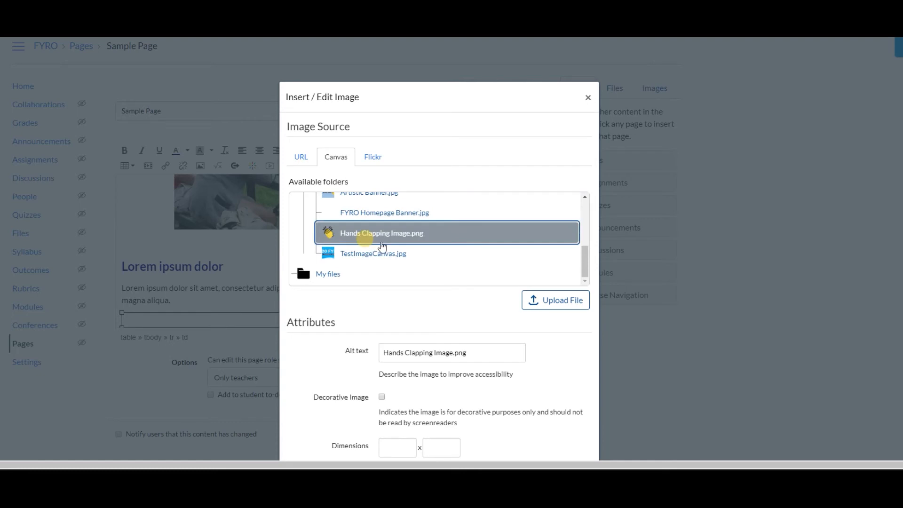
scroll(399, 331, down, 2)
click(382, 334)
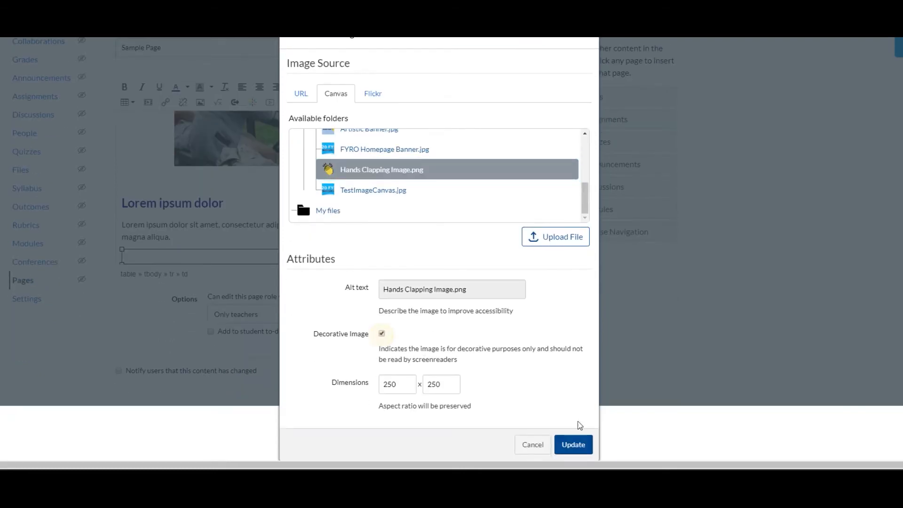
click(573, 444)
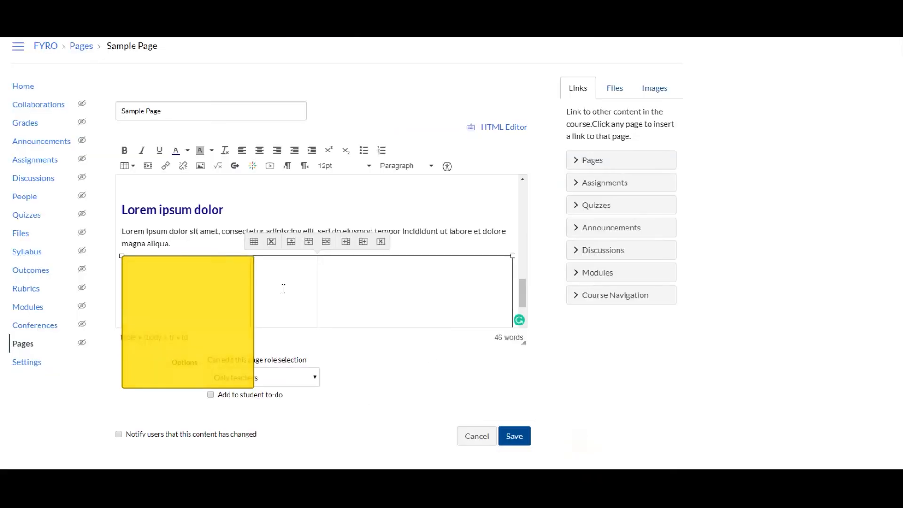
Fill the table's right cell with the full Lorem ipsum passage ending in "id est laborum." and save the page.
click(338, 272)
text(Lorem ipsum dolor sit amet, consectetur adipiscing elit, sed do eiusmod tempor incididunt ut labore et dolore magna aliqua. Ut enim ad minim veniam, quis nostrud exercitation ullamco laboris nisi ut aliquip ex ea commodo consequat. Duis aute irure dolor in reprehenderit in voluptate velit esse cillum dolore eu fugiat nulla pariatur. Excepteur sint occaecat cupidatat non proident, sunt in culpa qui officia deserunt mollit anim id est laborum.)
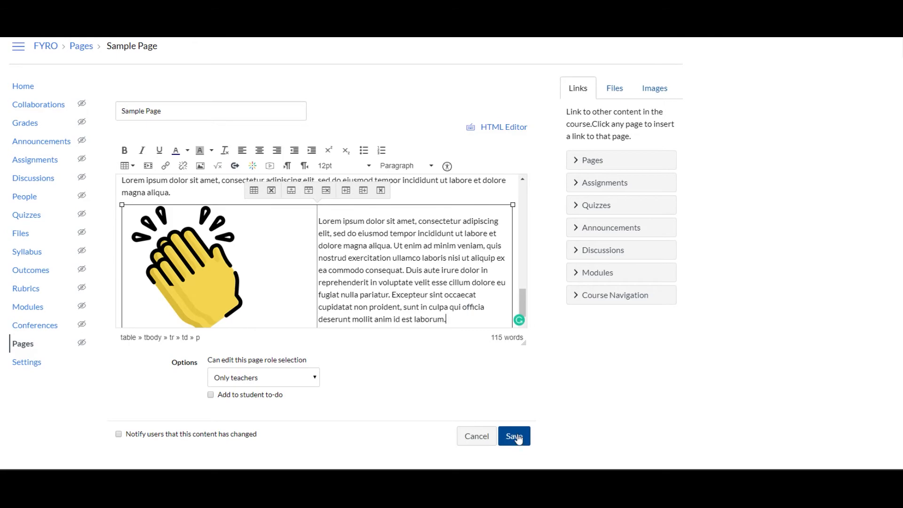
click(516, 436)
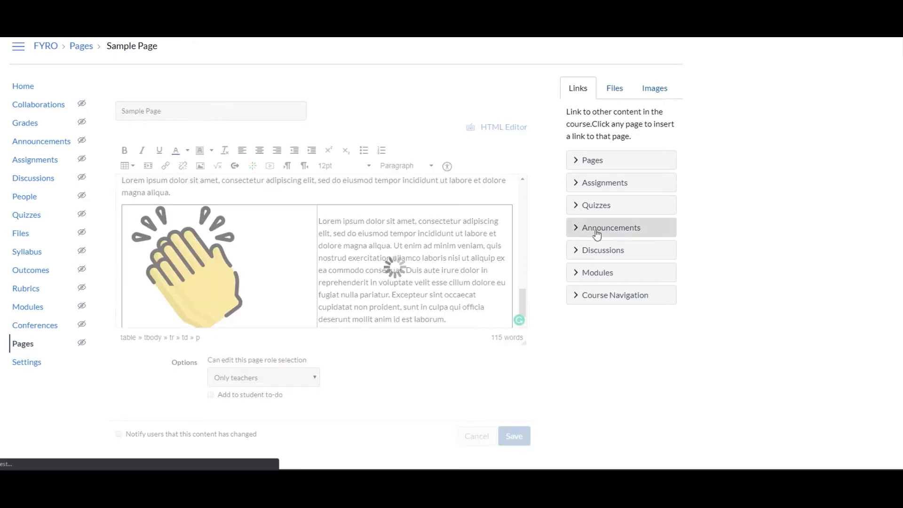
scroll(597, 233, down, 5)
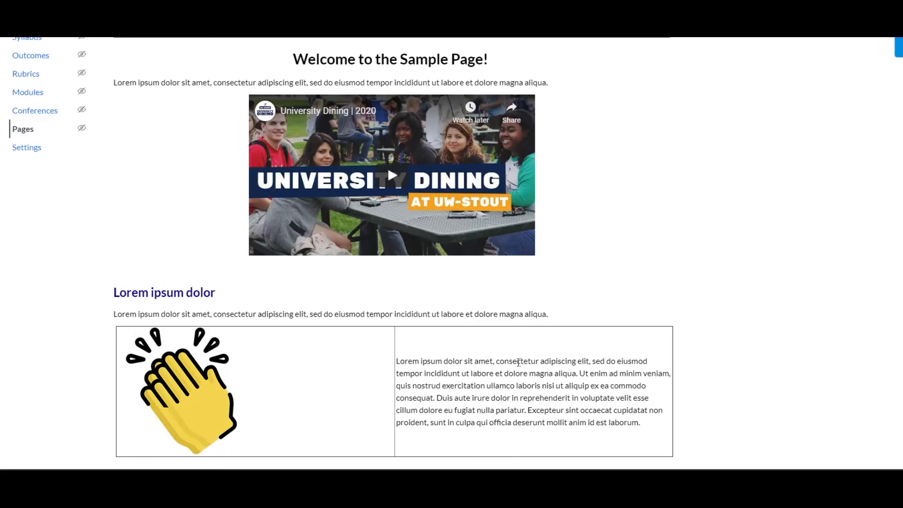
scroll(519, 362, up, 5)
Reopen the page for editing and remove the border from the table holding the clapping hands image and text.
click(550, 104)
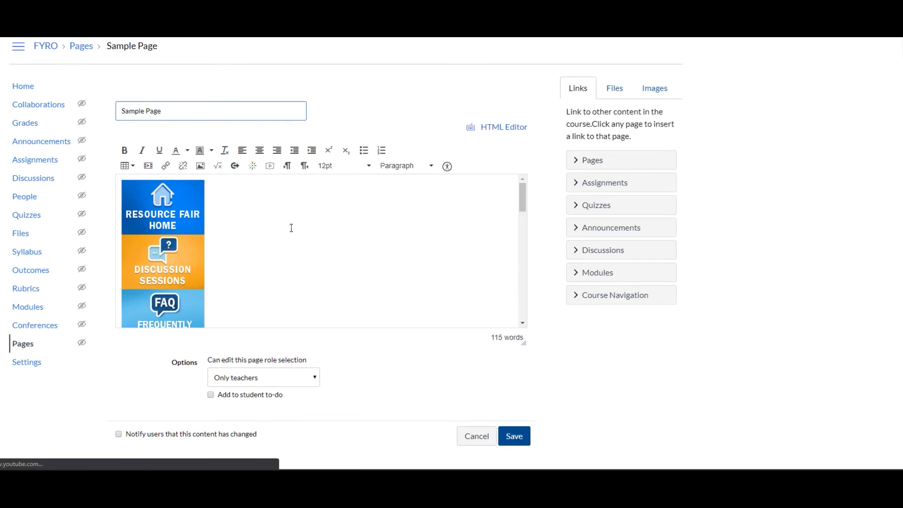
scroll(311, 252, down, 10)
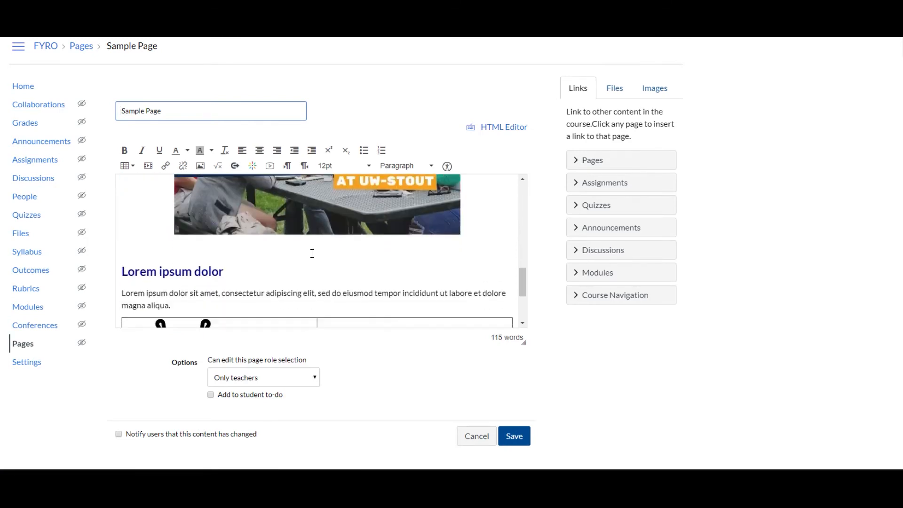
scroll(310, 252, down, 3)
click(307, 251)
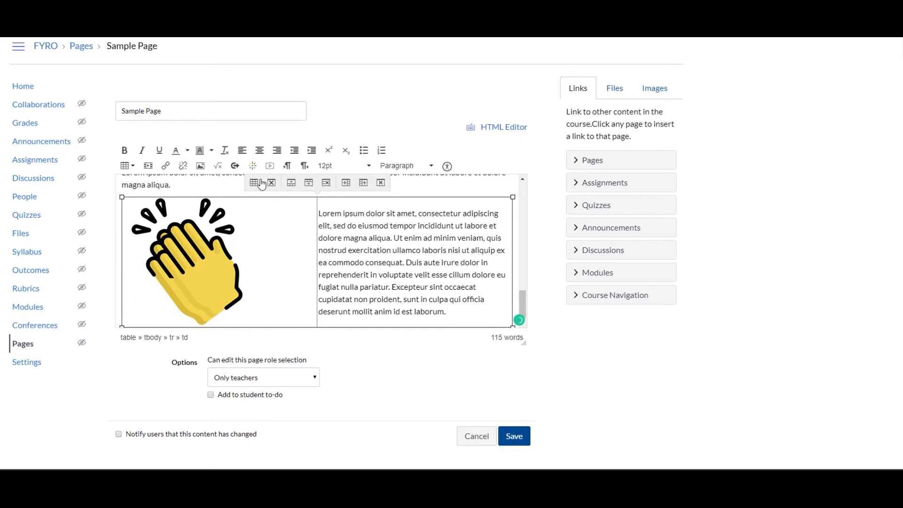
click(126, 166)
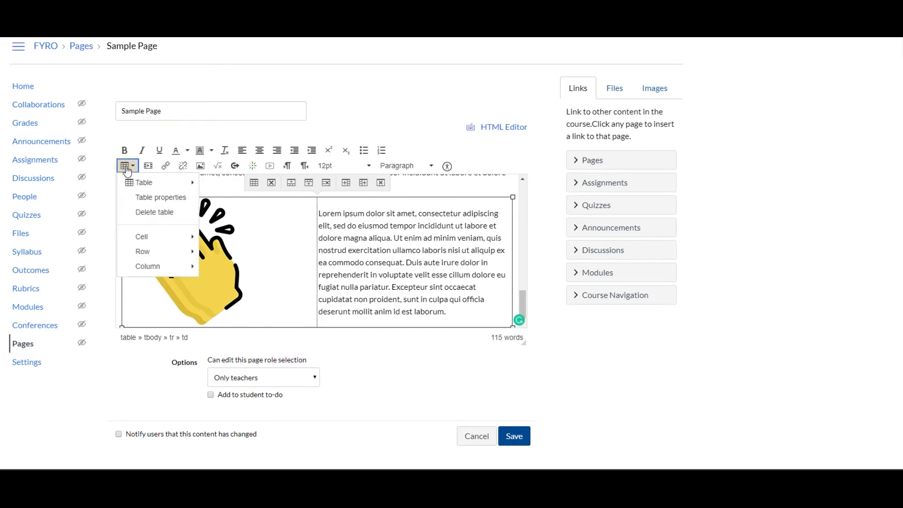
mouse_move(141, 236)
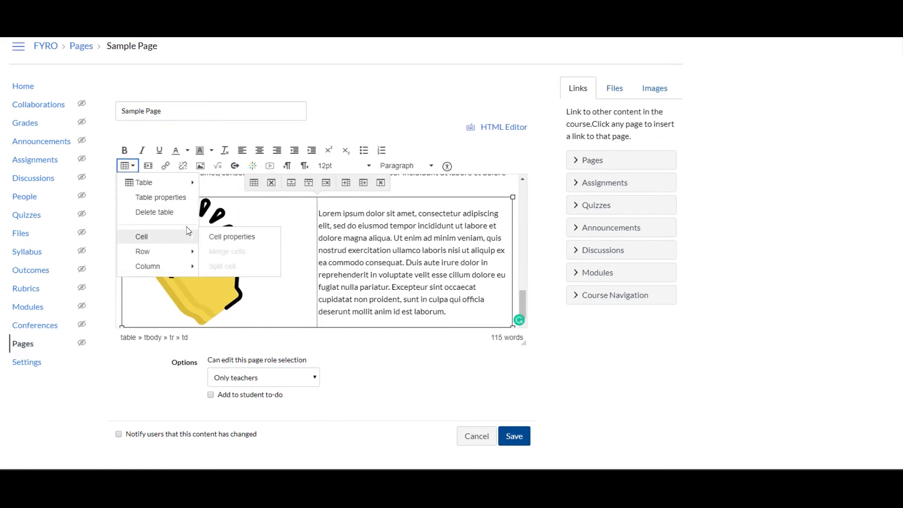
click(270, 211)
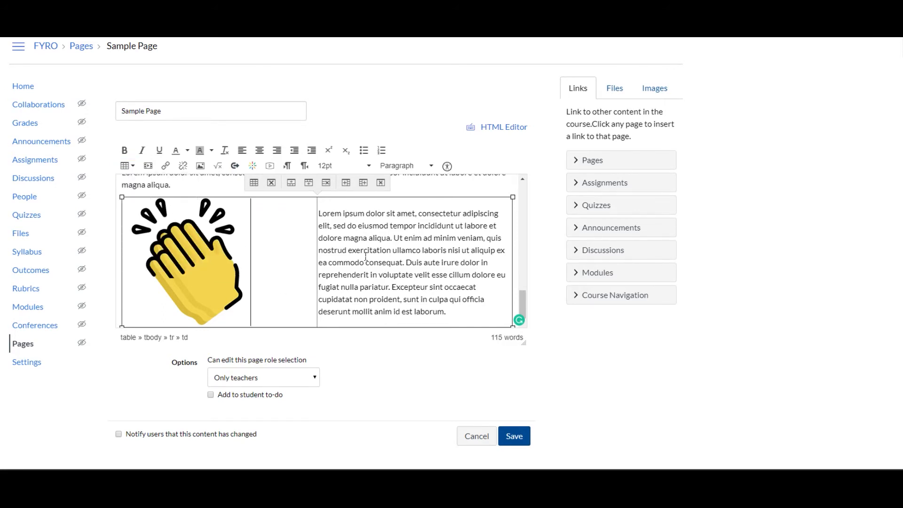
click(254, 184)
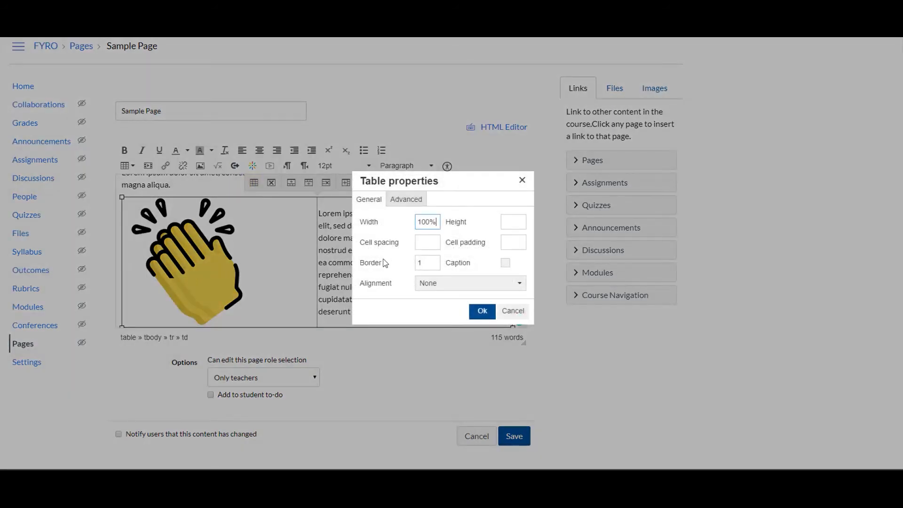
double_click(427, 262)
click(480, 311)
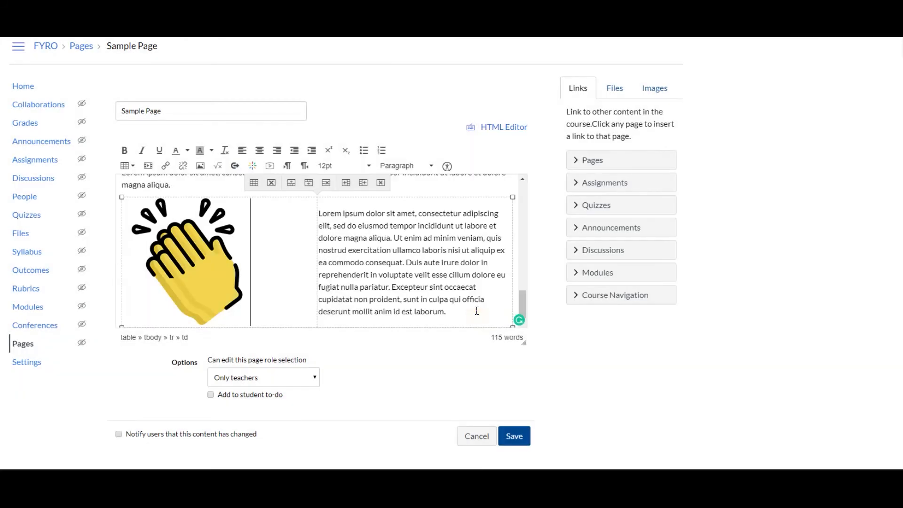
Center the clapping hands image within its table cell and save the page.
click(212, 248)
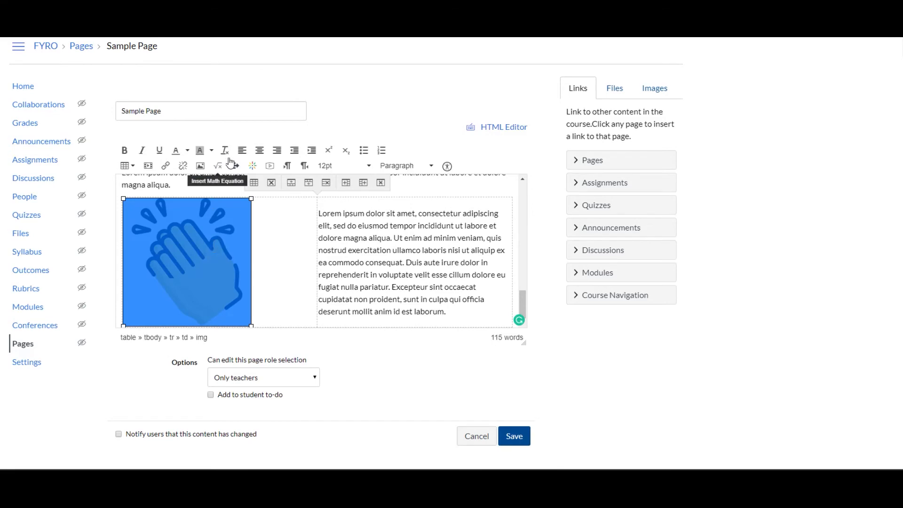
click(262, 152)
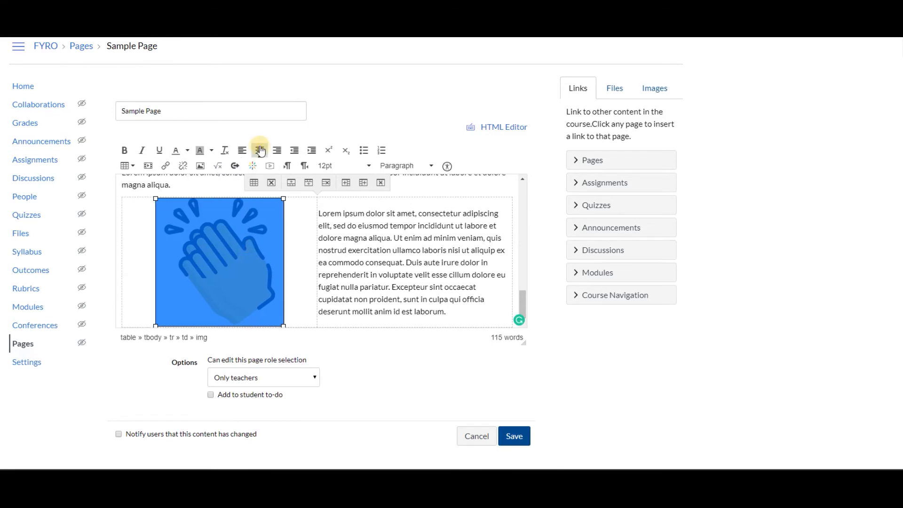
click(514, 438)
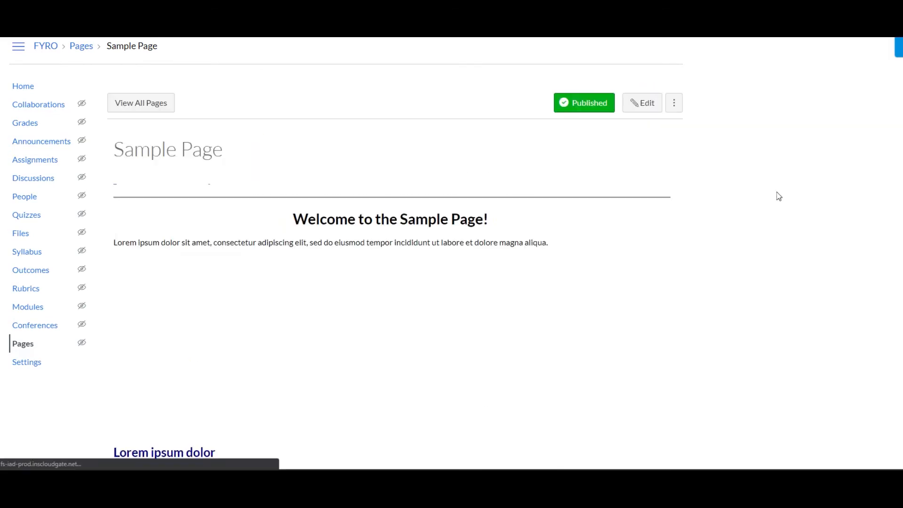
scroll(778, 195, down, 4)
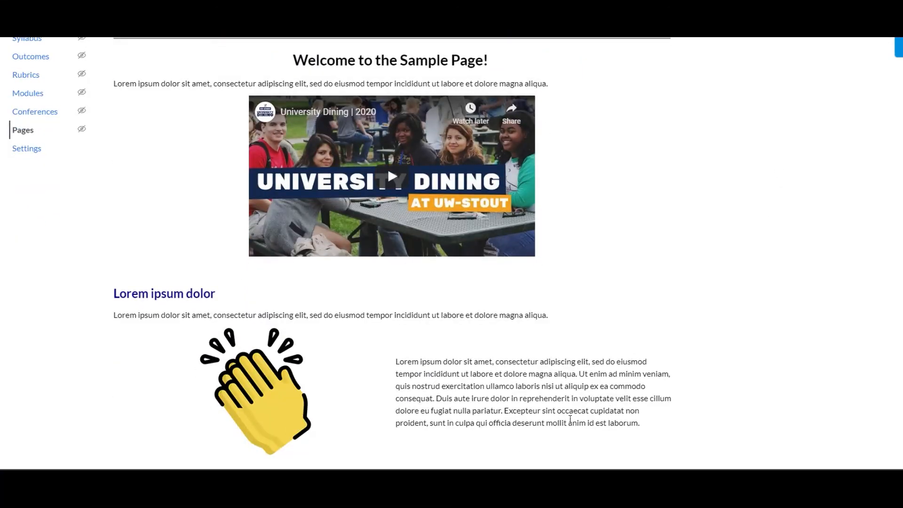
scroll(627, 359, up, 4)
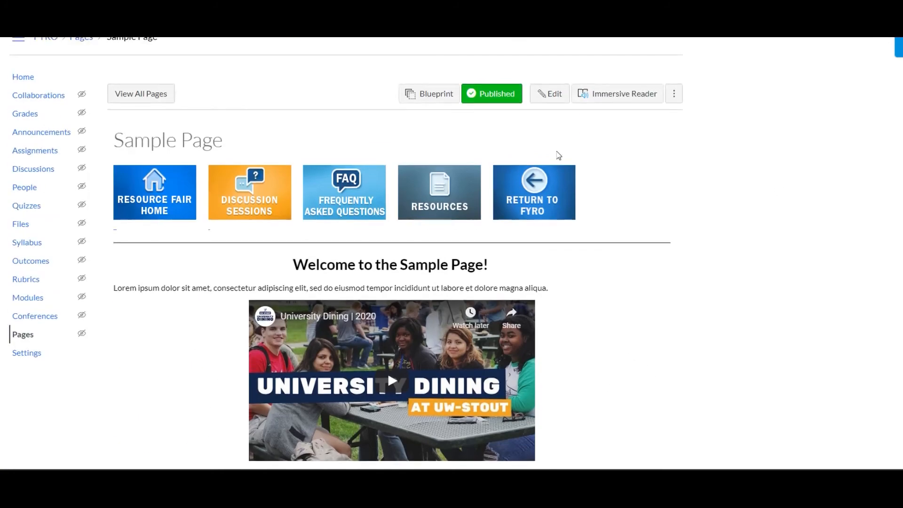
Reopen the page for editing and add "Lorem Ipsum" below the table as a bold, dark blue Header 3.
click(544, 94)
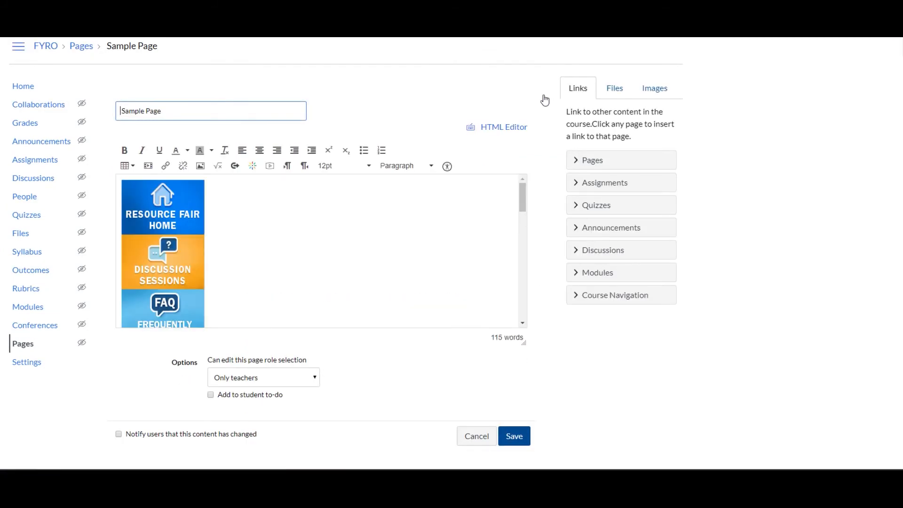
scroll(400, 292, down, 15)
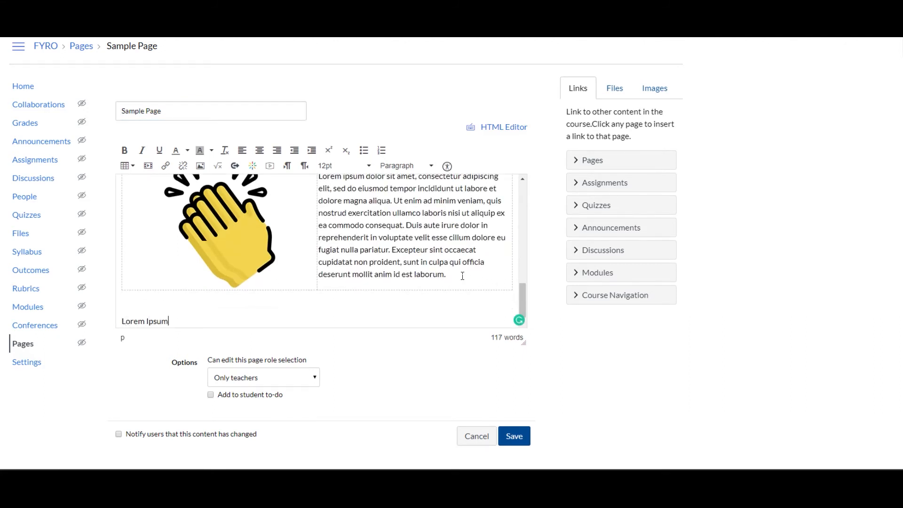
drag(171, 321, 122, 315)
click(403, 166)
click(409, 227)
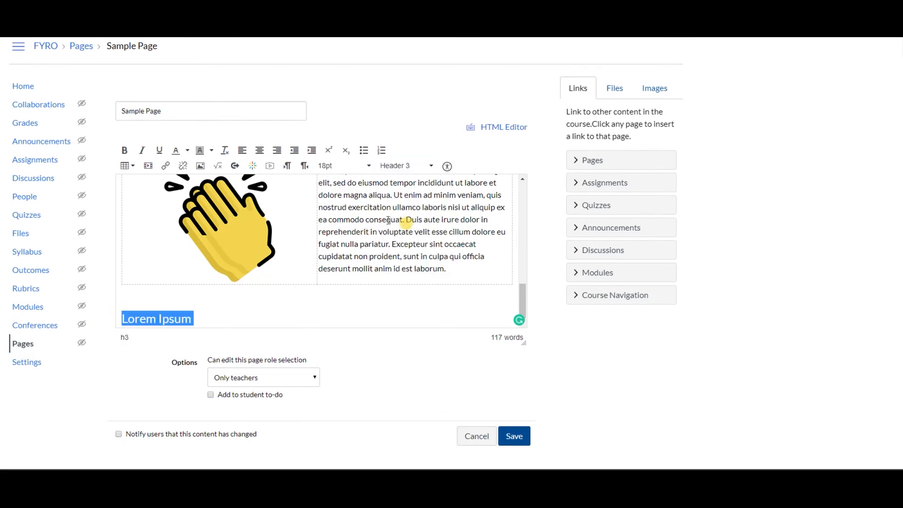
click(187, 151)
click(202, 178)
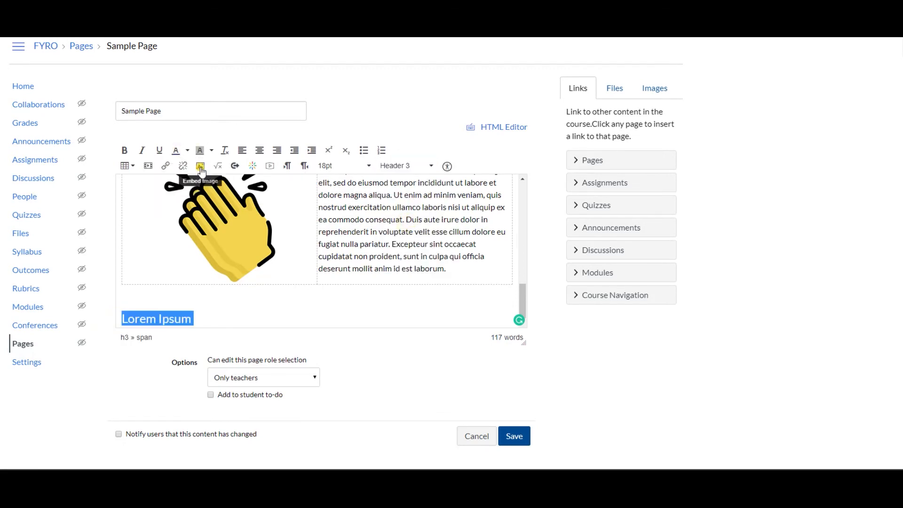
click(124, 150)
Add the paragraph "Duis aute irure dolor" through "est laborum." below the Lorem Ipsum heading and start a new line after the heading.
key(ctrl+End)
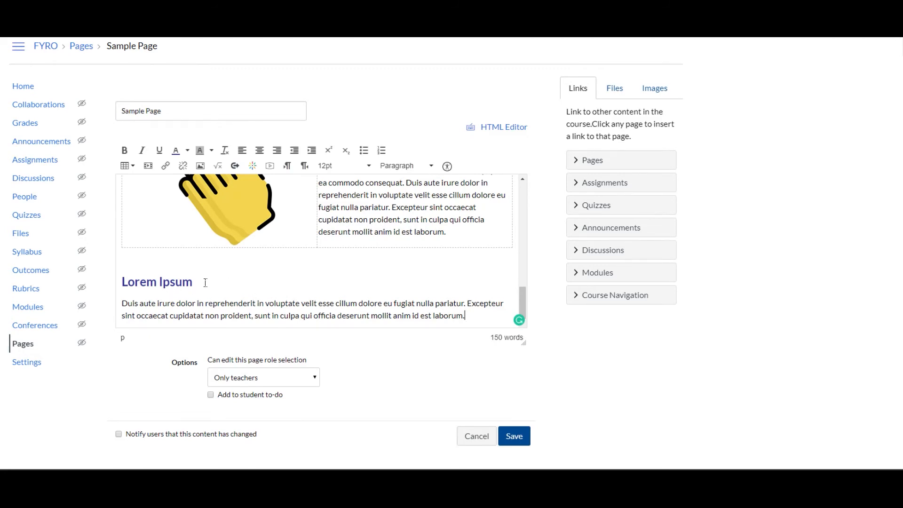
click(211, 293)
key(Return)
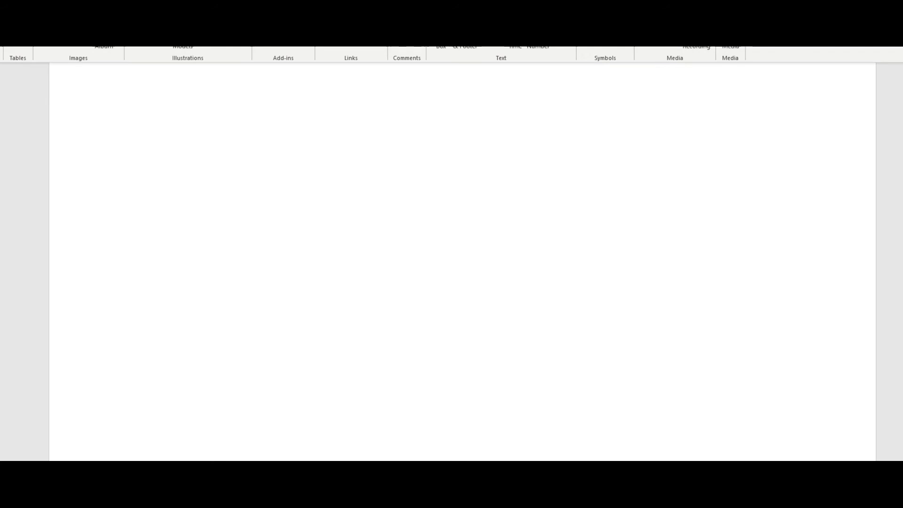
Switch to PowerPoint and draw a wide banner rectangle across nearly the full width of the blank slide.
click(139, 49)
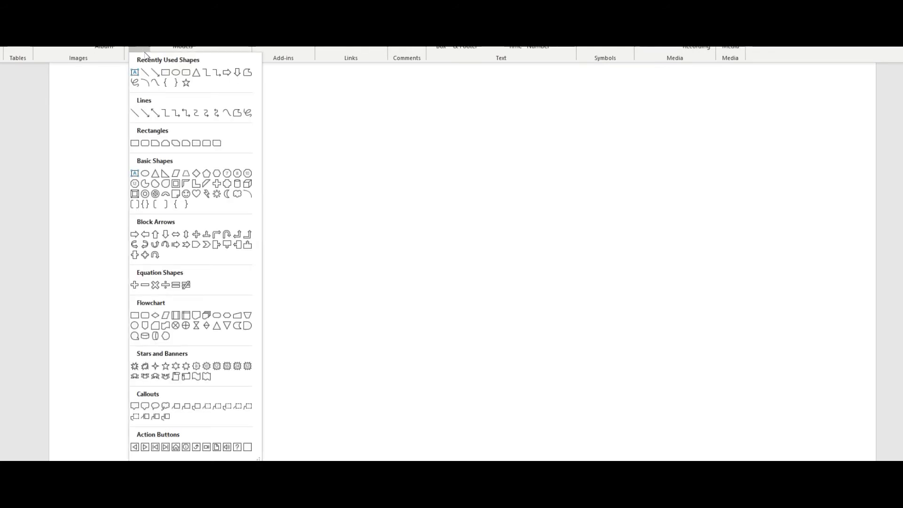
click(165, 74)
drag(81, 172, 821, 335)
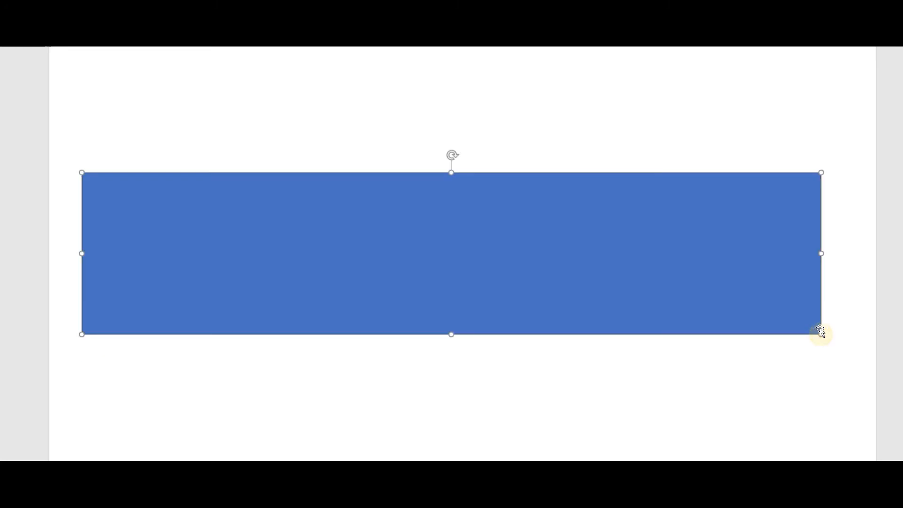
Fill the banner rectangle with the darkest shade of the light blue theme color and remove its outline.
right_click(431, 214)
click(465, 188)
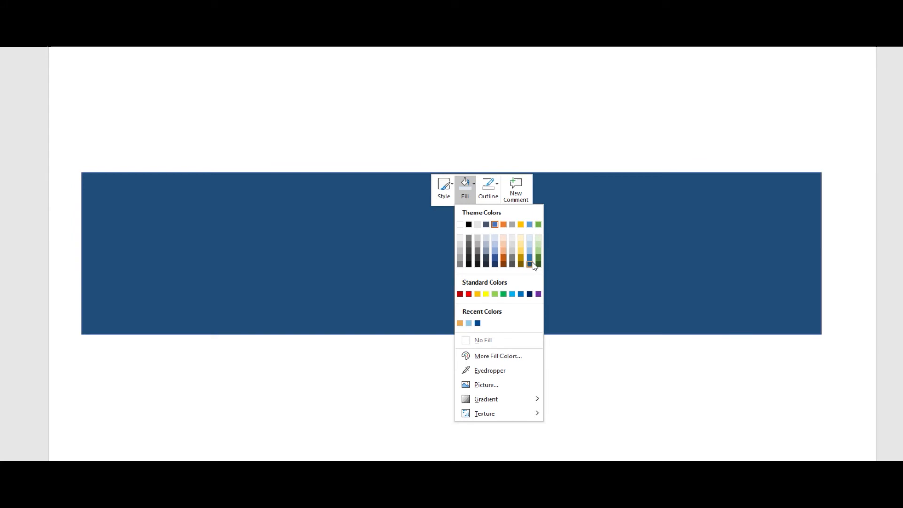
click(530, 263)
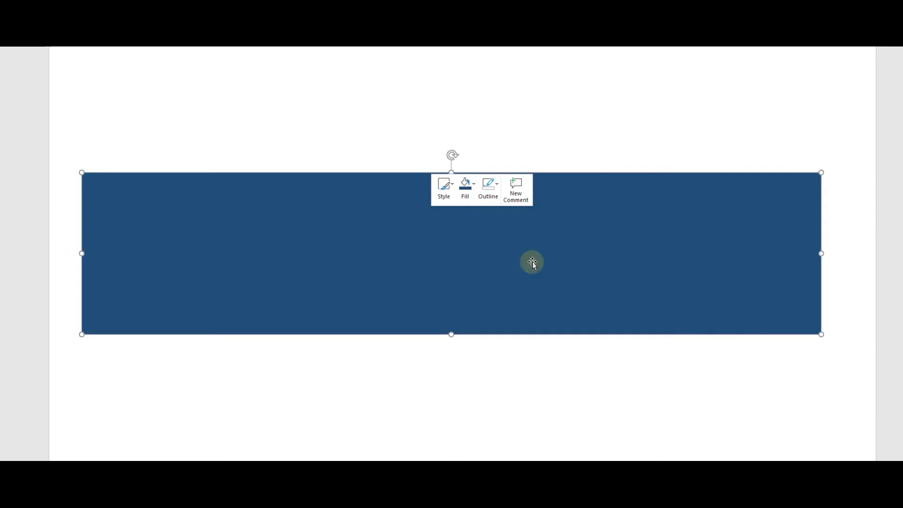
click(489, 187)
click(512, 341)
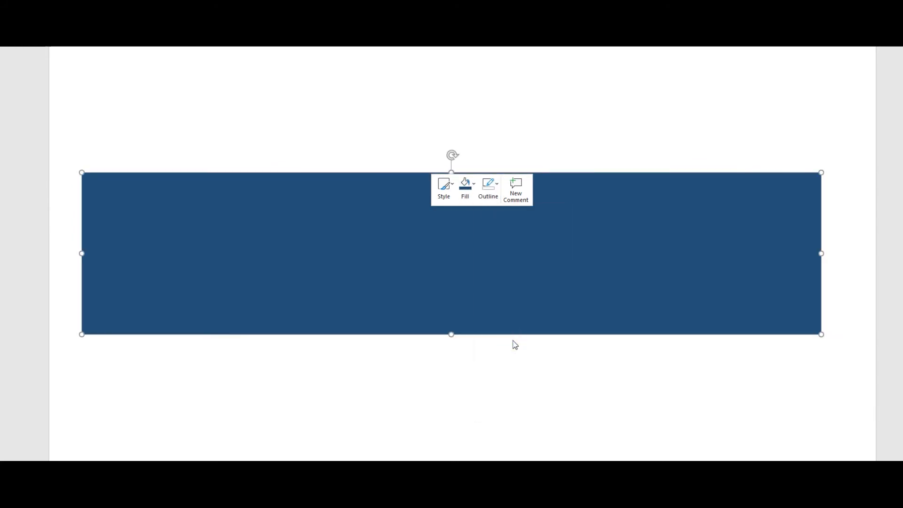
click(409, 152)
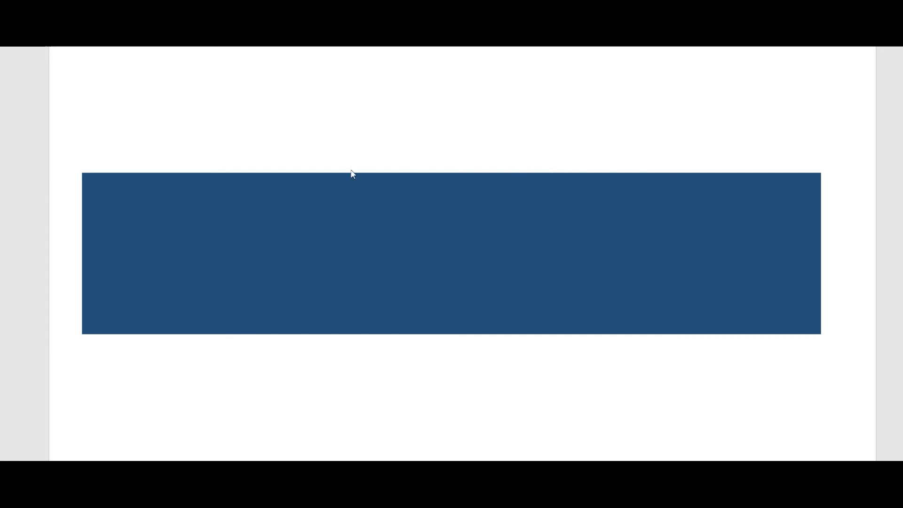
Insert the solid icon of a painter with beret, brush and palette from the stock icon library.
key(alt+n)
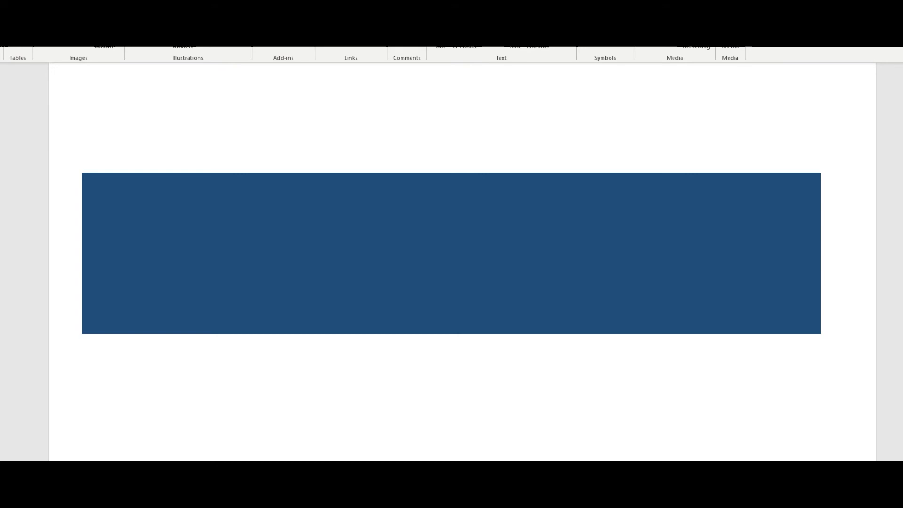
click(160, 40)
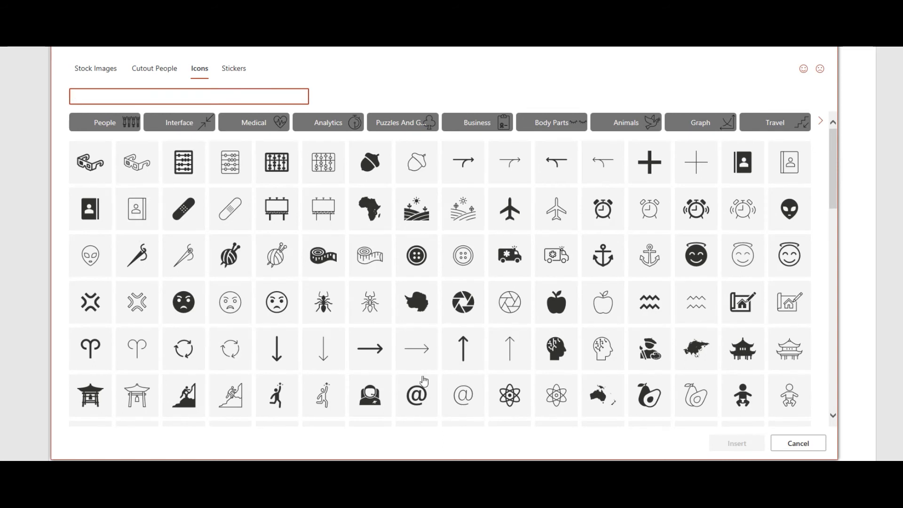
click(650, 361)
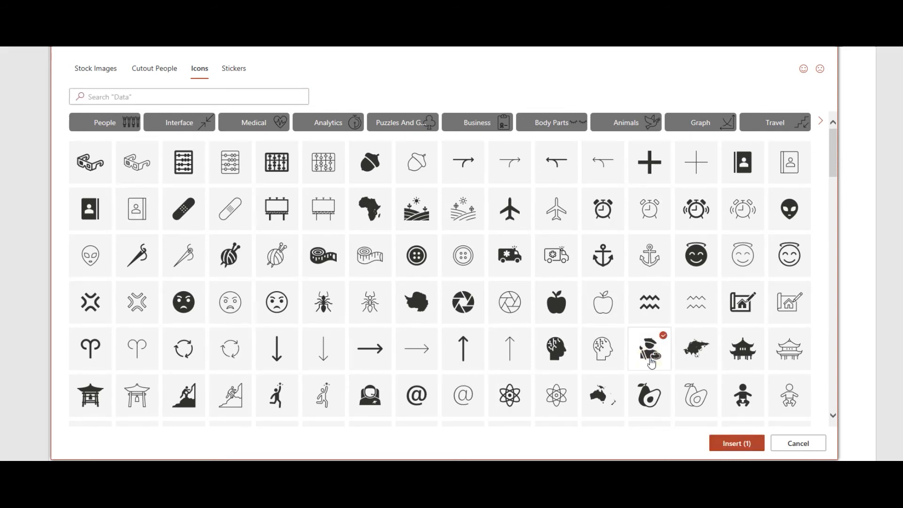
click(741, 445)
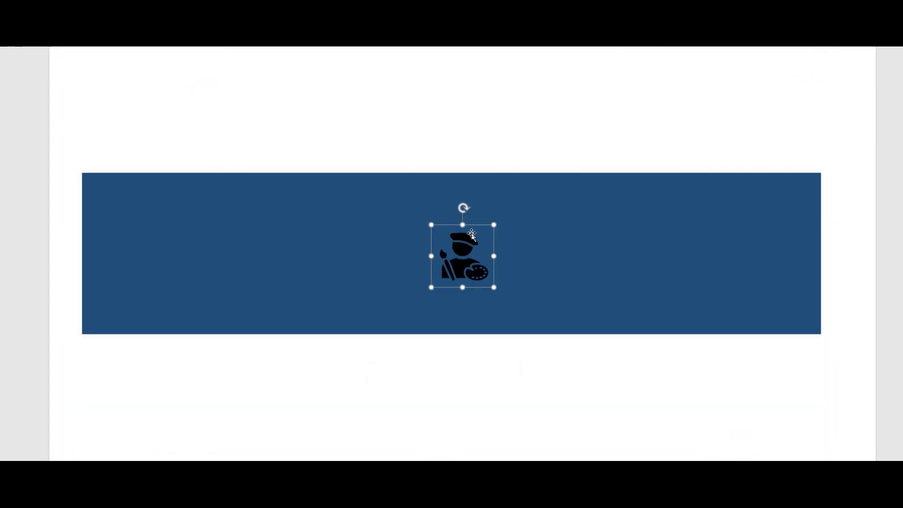
Enlarge the painter icon, place it in the left half of the banner rectangle and fill it with pale blue.
drag(496, 223, 546, 185)
drag(467, 234, 321, 250)
right_click(321, 249)
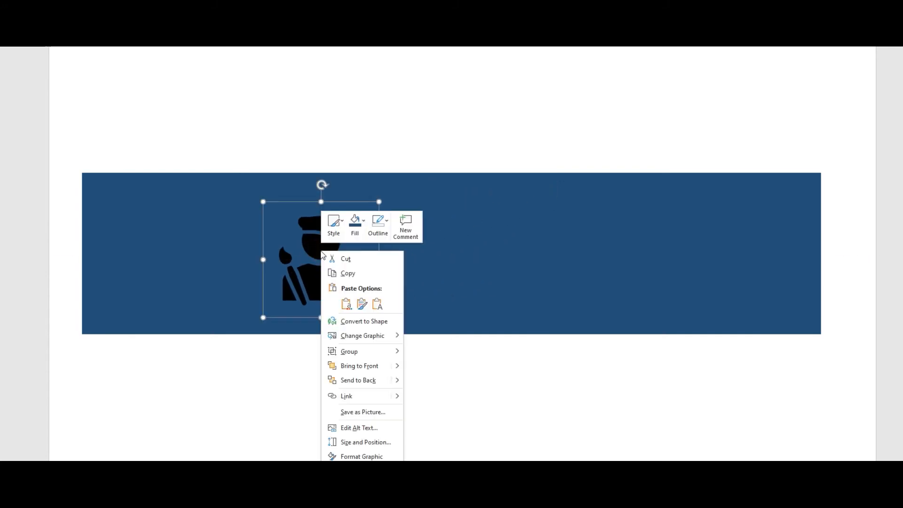
click(349, 229)
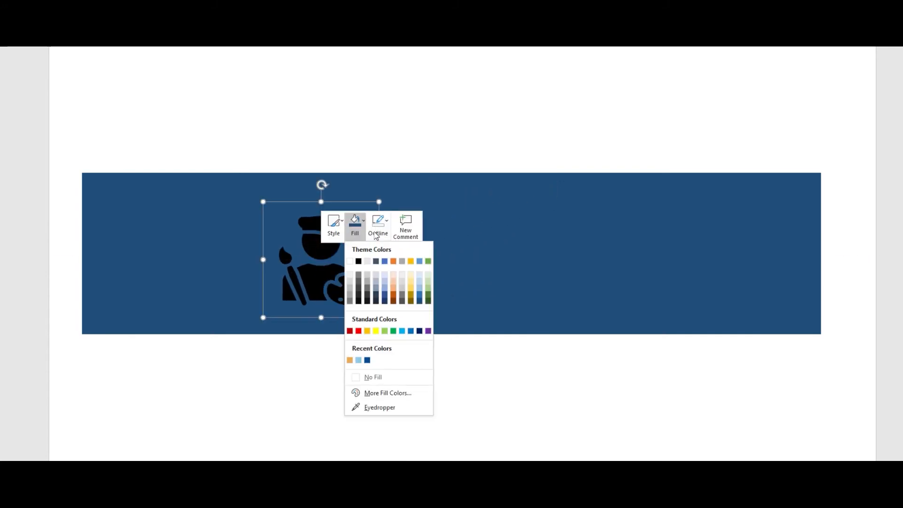
click(422, 276)
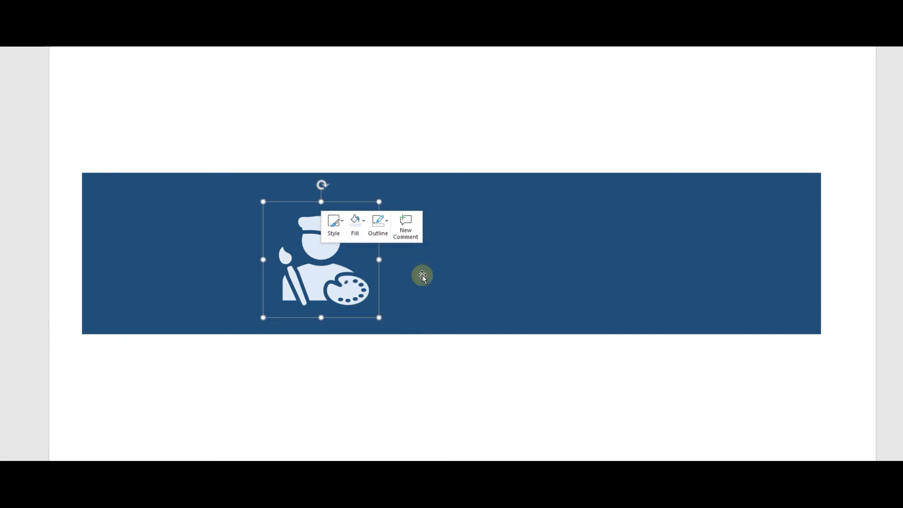
click(427, 274)
drag(351, 278, 333, 274)
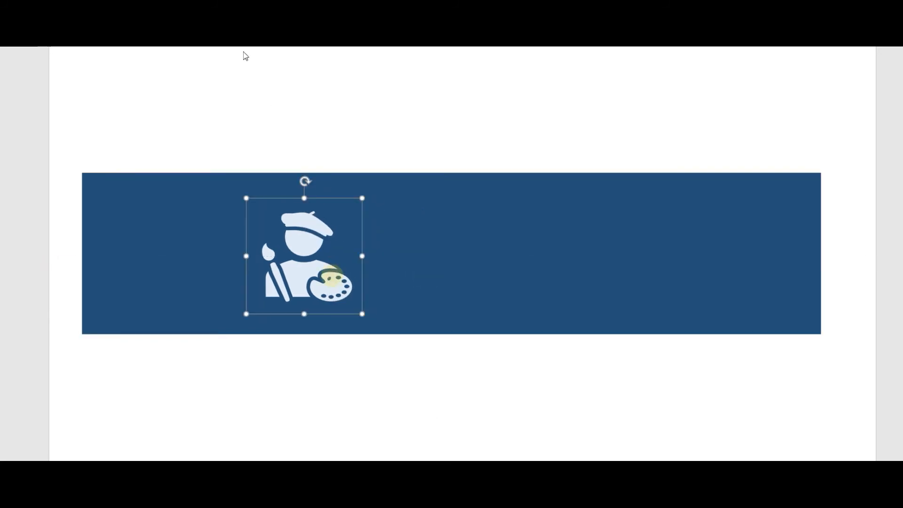
Insert a text box reading "Some Text" just above the banner rectangle.
click(73, 9)
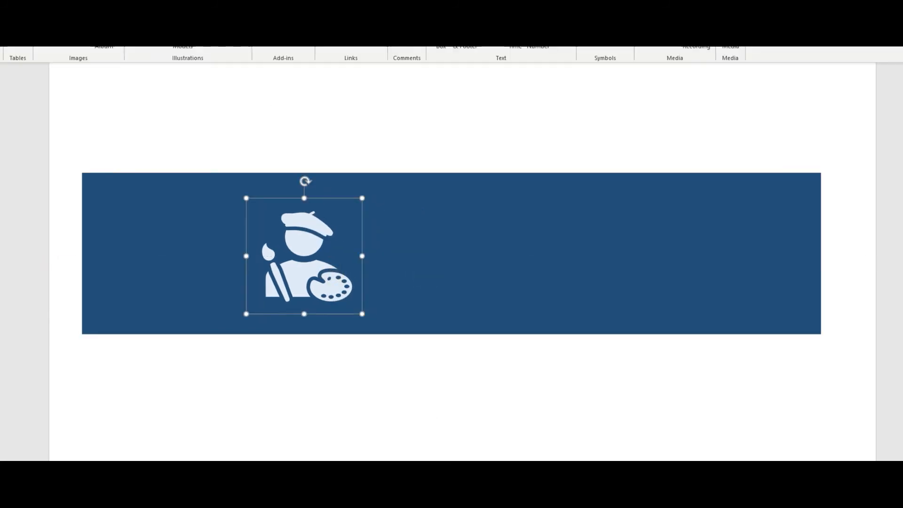
click(435, 39)
mouse_move(429, 142)
mouse_down()
mouse_move(595, 156)
mouse_move(599, 169)
mouse_up()
text(Some Text)
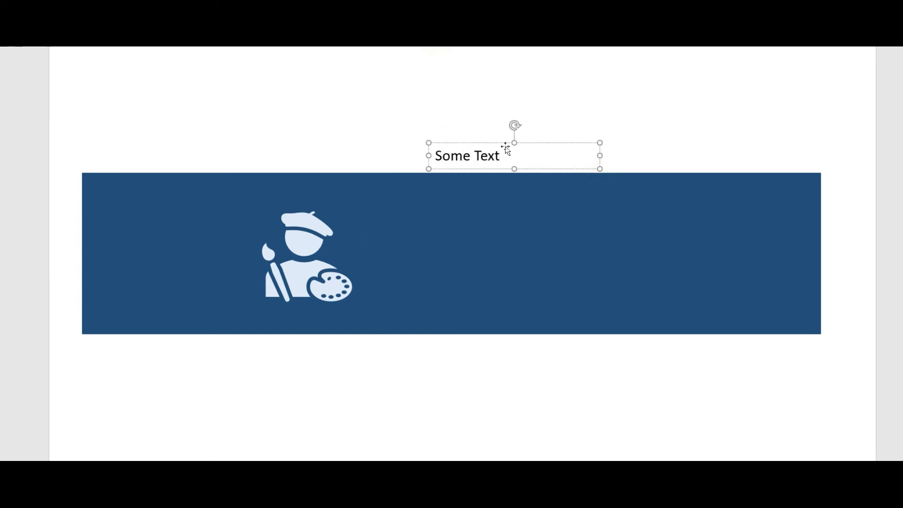
Move the "Some Text" box into the banner beside the painter icon and format its text as bold, 28 pt and white.
drag(504, 143, 376, 275)
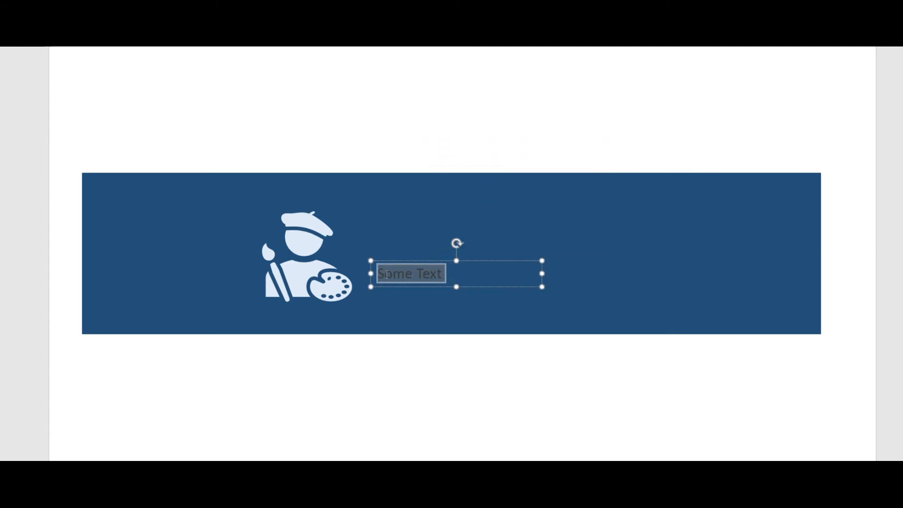
click(382, 258)
click(453, 244)
click(453, 244)
click(453, 243)
click(453, 243)
click(453, 244)
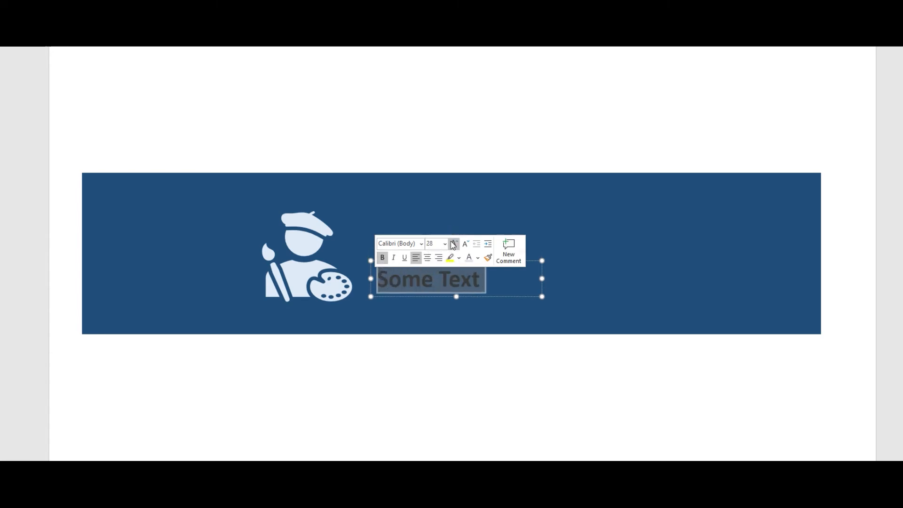
click(478, 258)
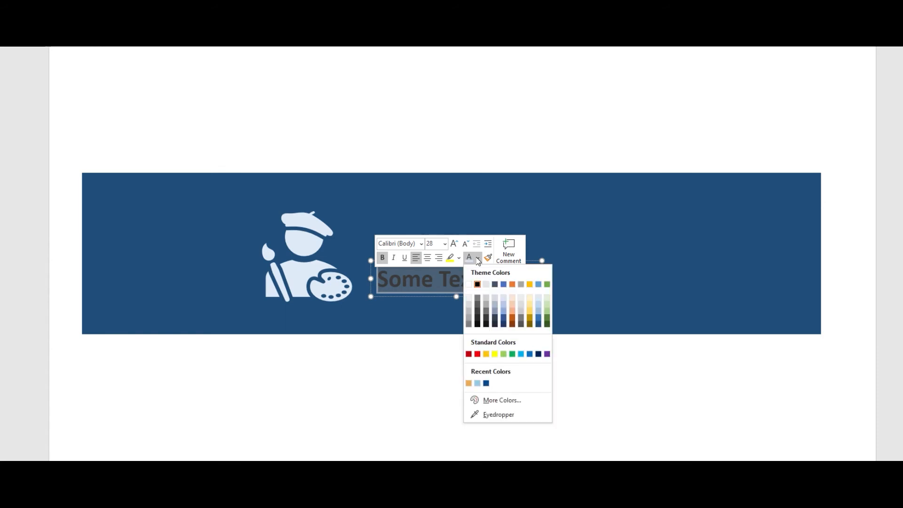
click(469, 284)
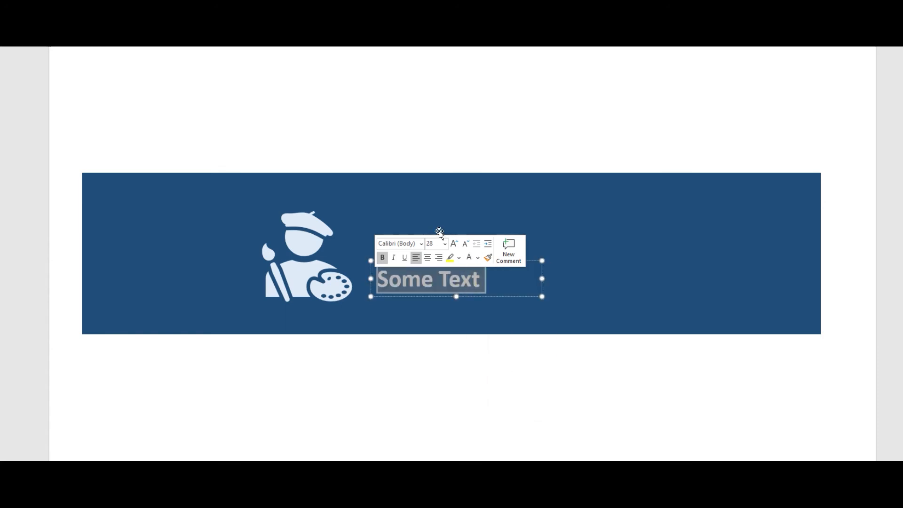
Nudge the "Some Text" box closer to the painter icon, level with its lower half, and deselect it.
click(510, 298)
drag(510, 298, 500, 291)
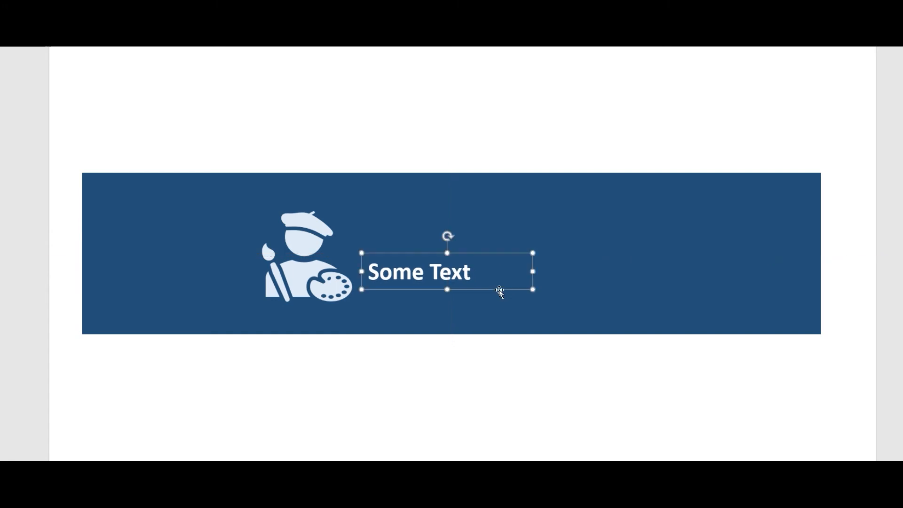
drag(423, 252, 422, 254)
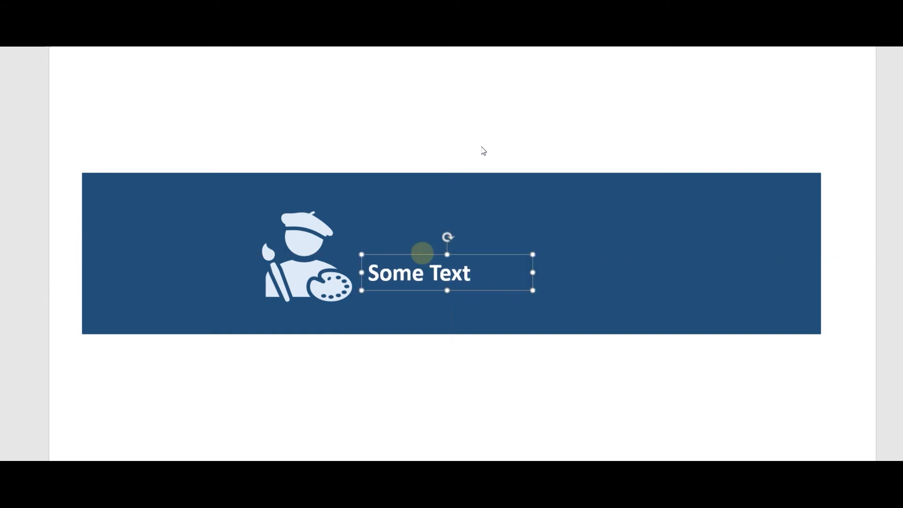
click(629, 277)
click(596, 380)
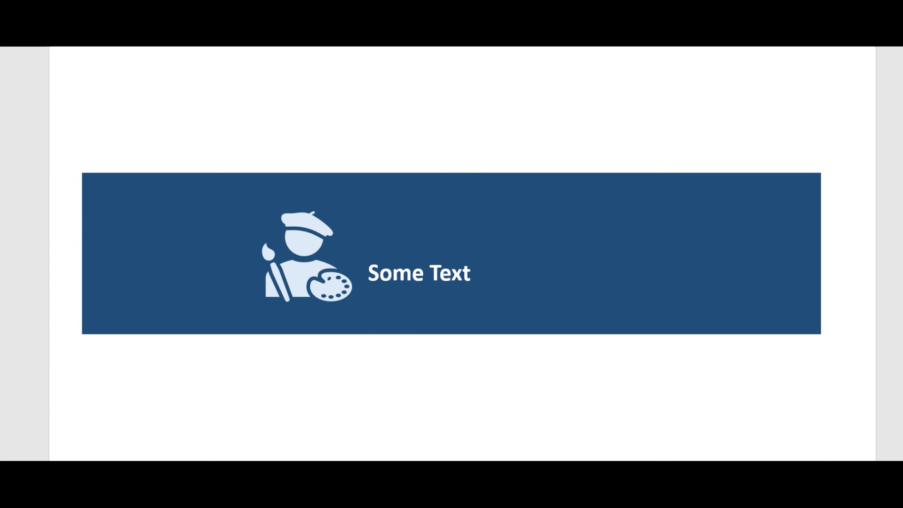
Insert the picture "Hands Clapping Image" from this device onto the slide.
click(41, 4)
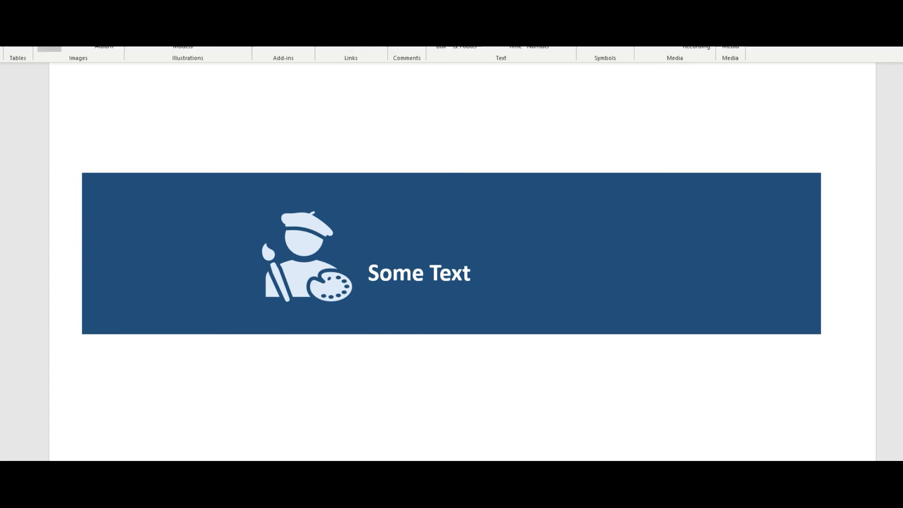
click(49, 36)
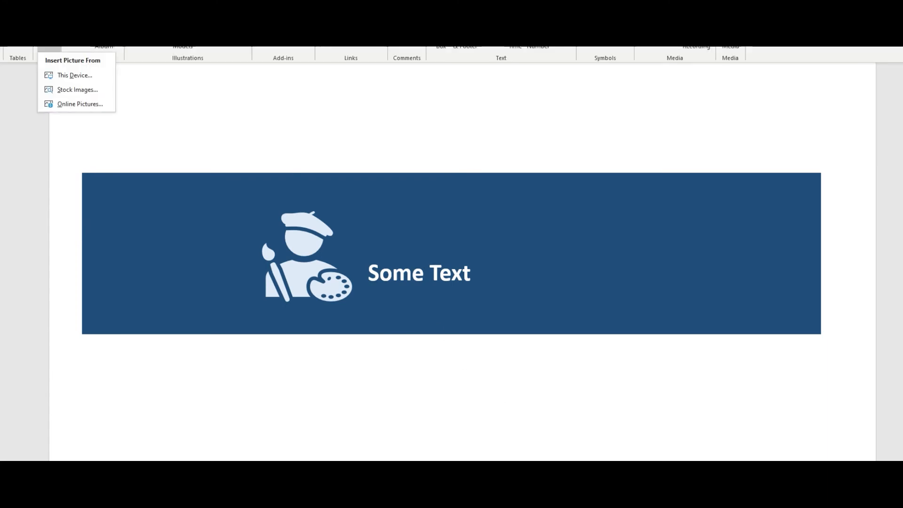
click(78, 77)
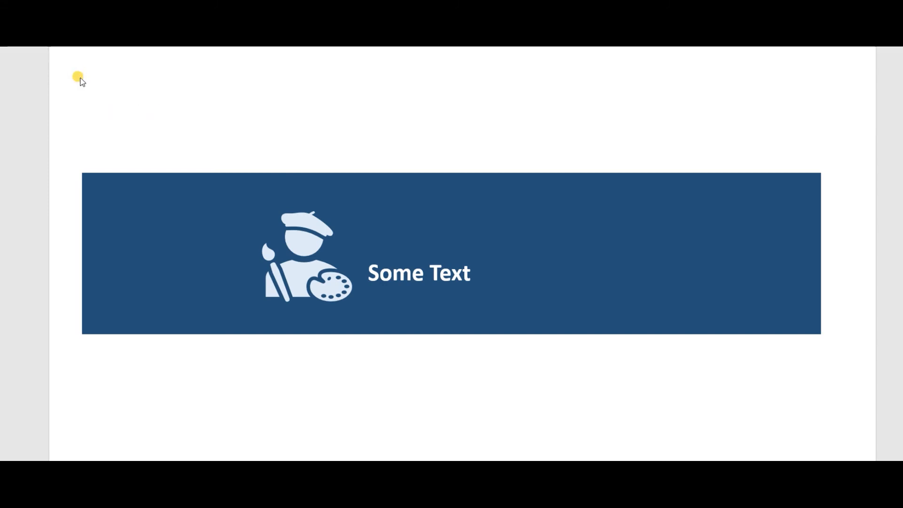
click(79, 75)
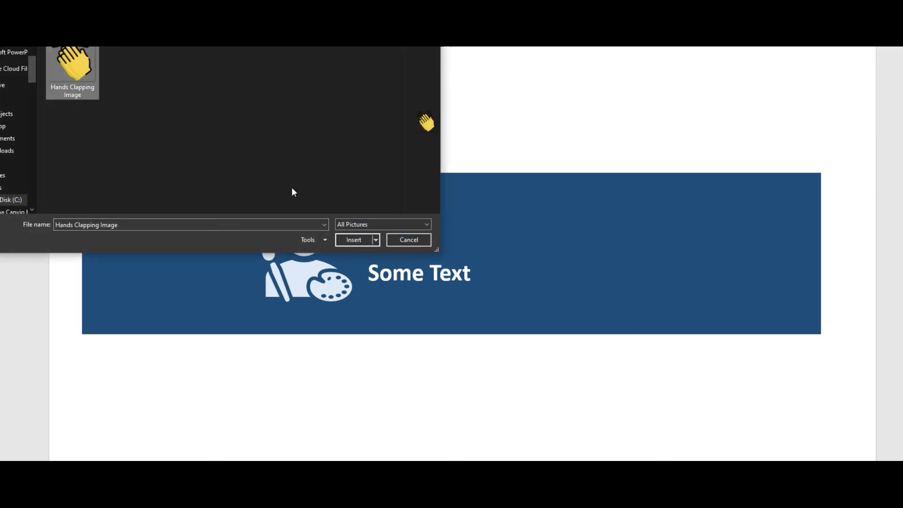
click(354, 240)
Shrink the clapping hands picture to fit the banner height and place it just right of "Some Text".
drag(570, 148, 459, 246)
drag(412, 308, 518, 261)
click(597, 410)
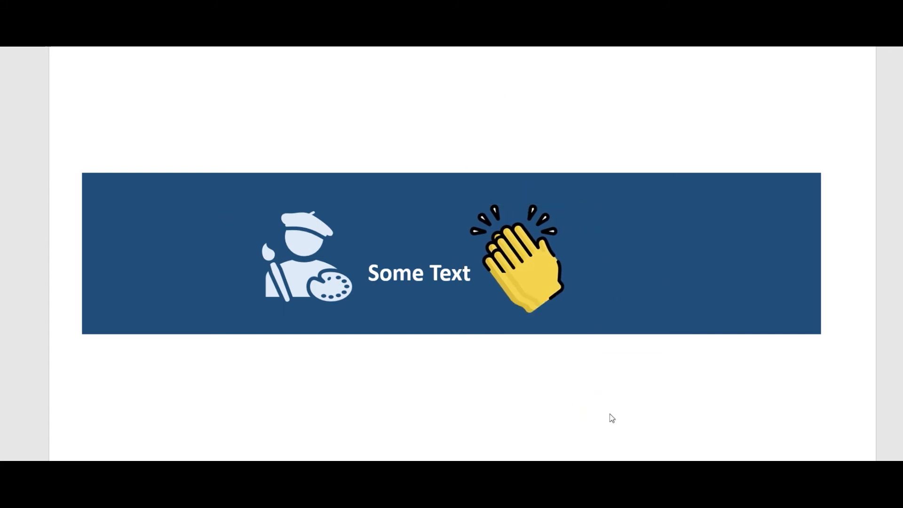
Group the banner rectangle, painter icon, text box and clapping hands picture into one object.
click(267, 185)
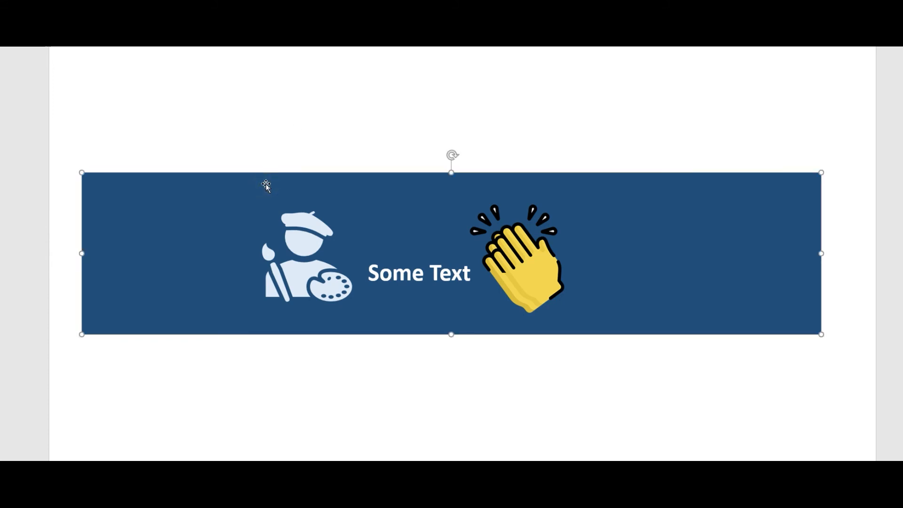
click(315, 217)
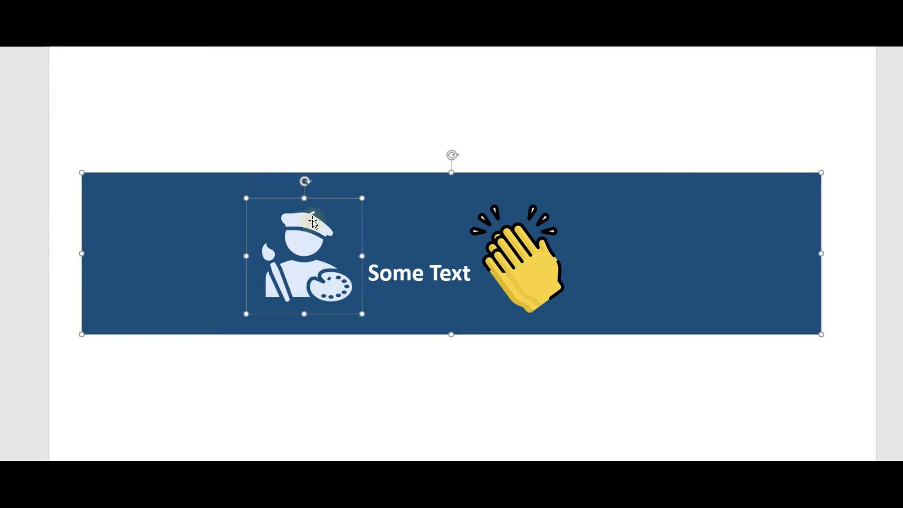
shift+click(414, 286)
shift+click(558, 265)
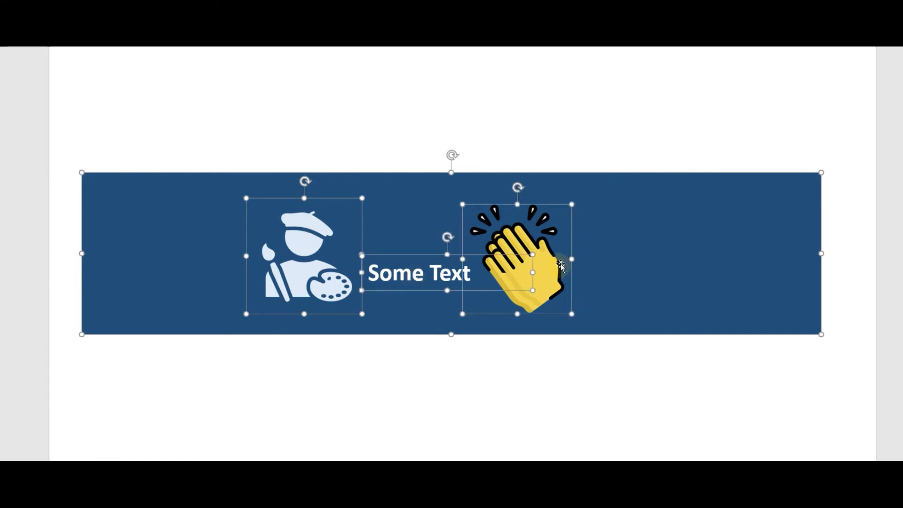
right_click(568, 260)
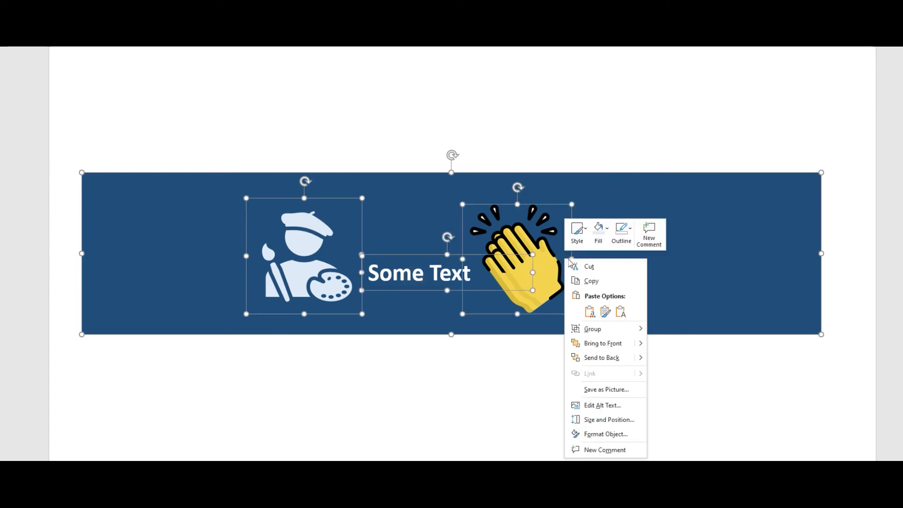
mouse_move(597, 328)
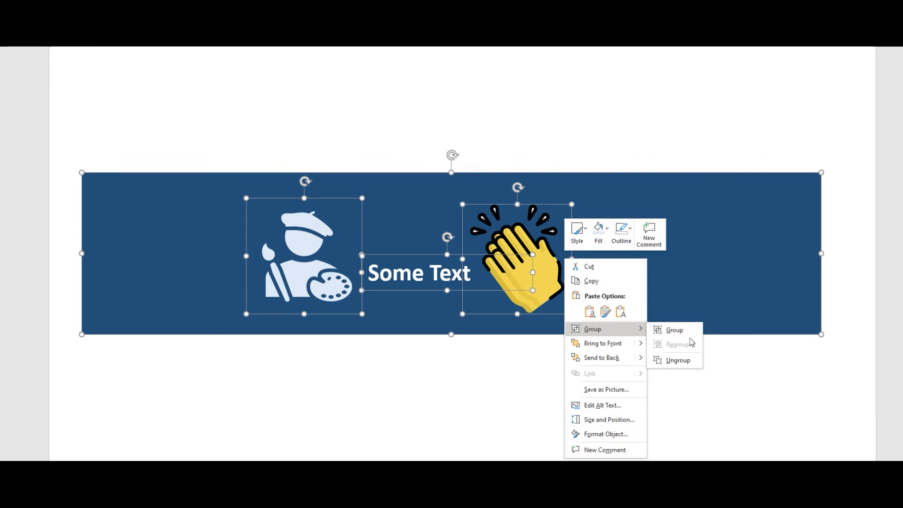
click(690, 332)
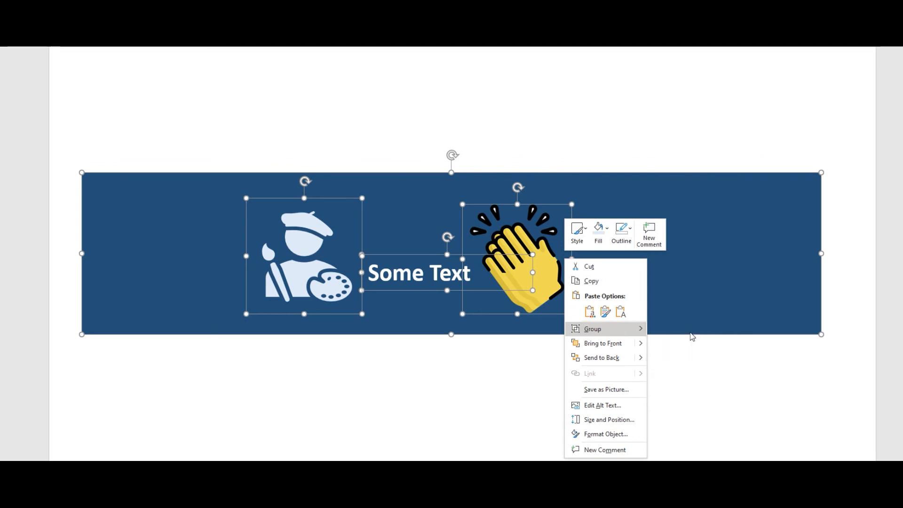
Save the grouped banner as a JPEG picture named "Artistic Banner".
right_click(575, 241)
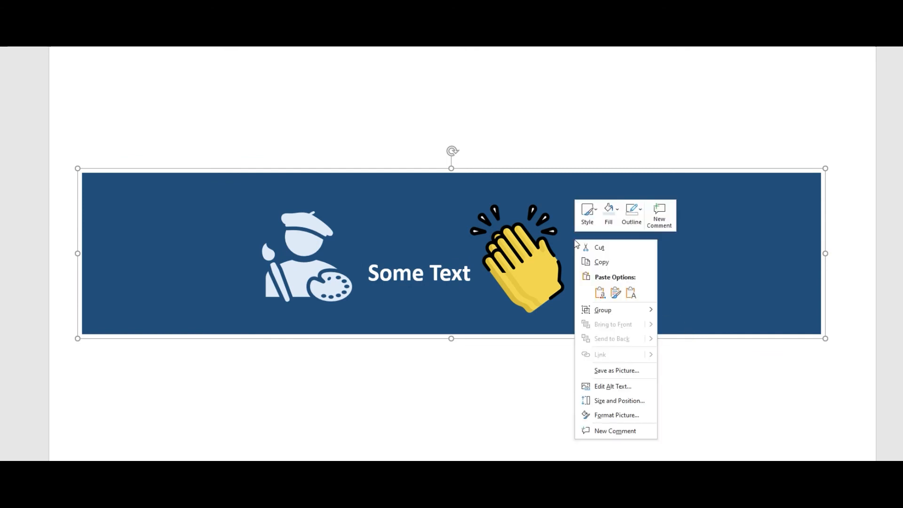
click(607, 371)
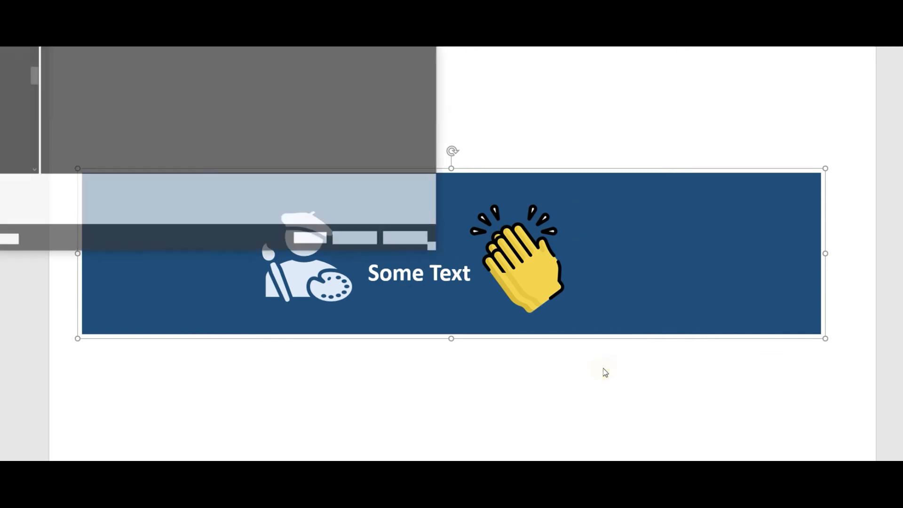
click(106, 199)
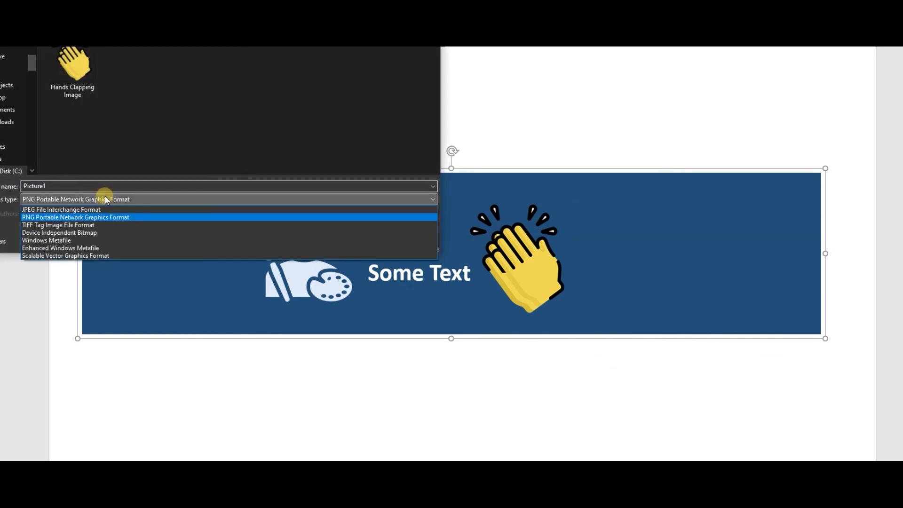
click(106, 210)
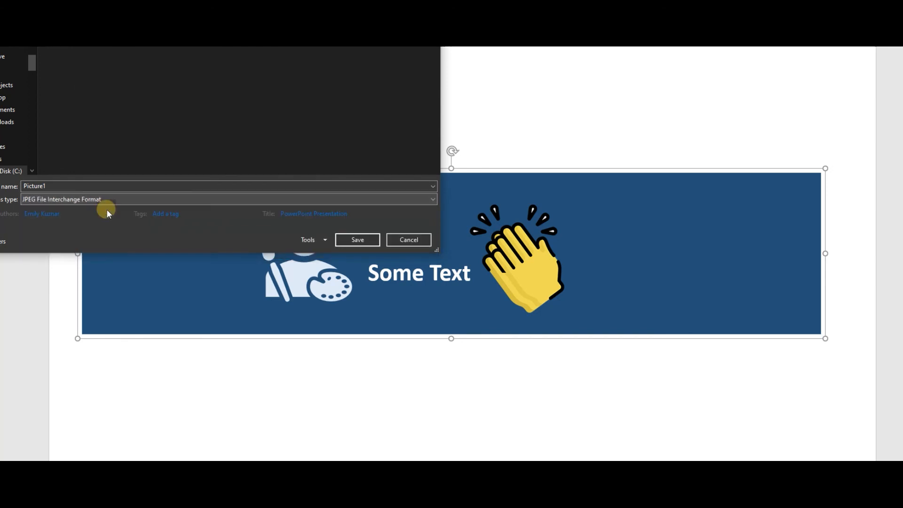
double_click(71, 186)
text(Artistic Banner)
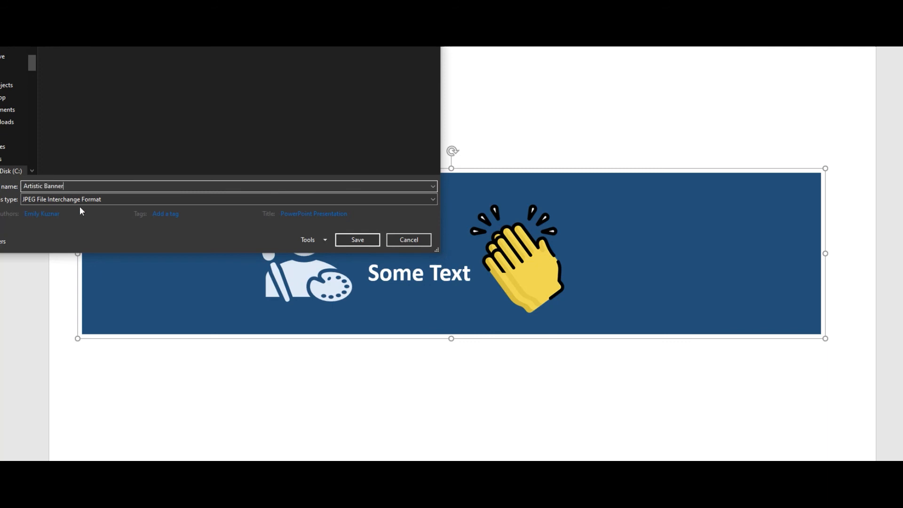
click(337, 241)
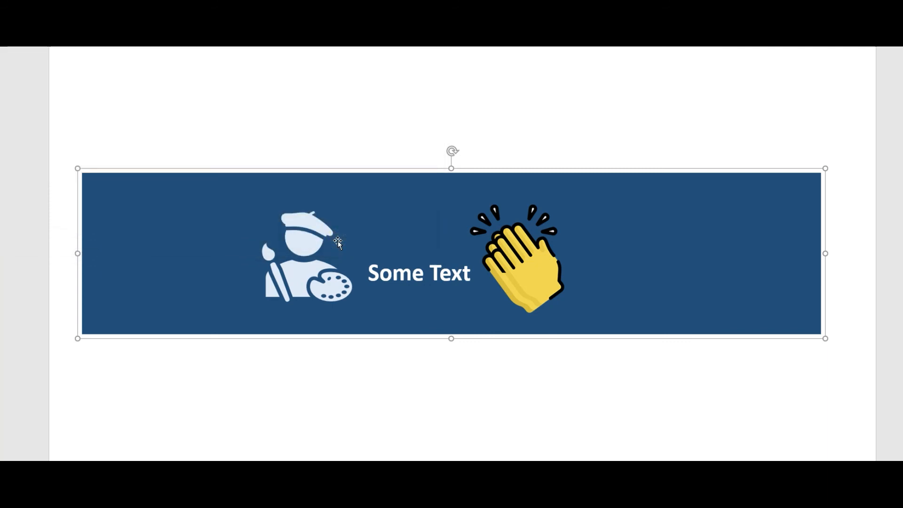
Switch to the Canvas page editor and upload the Artistic Banner image to the Test course folder for insertion below the second "Lorem Ipsum" heading.
mouse_move(266, 499)
click(267, 475)
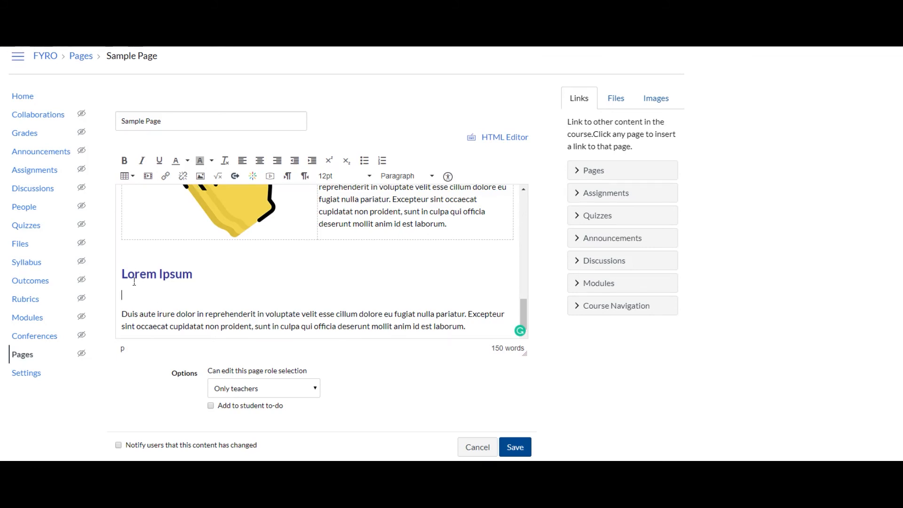
click(200, 176)
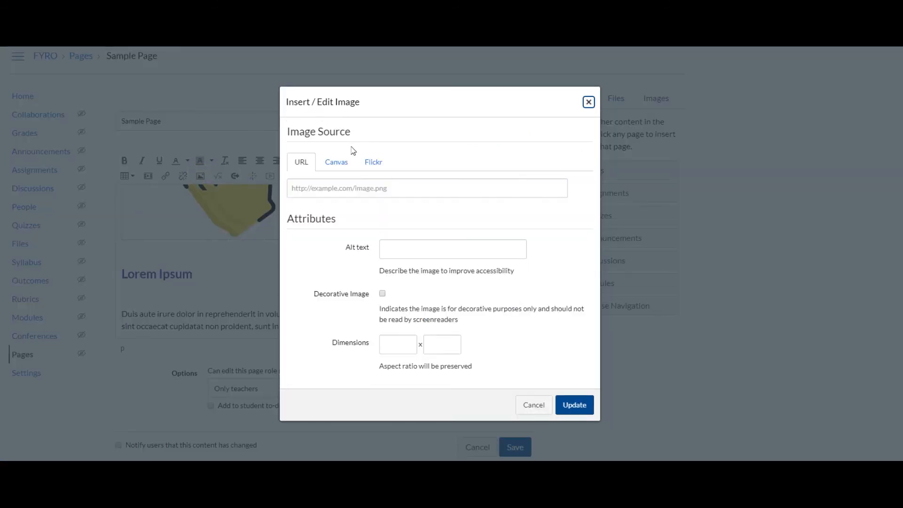
click(333, 161)
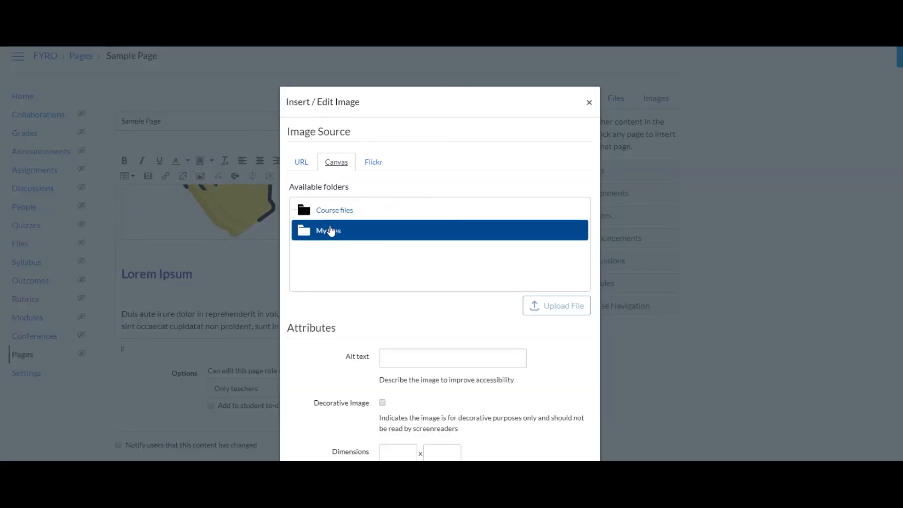
click(332, 212)
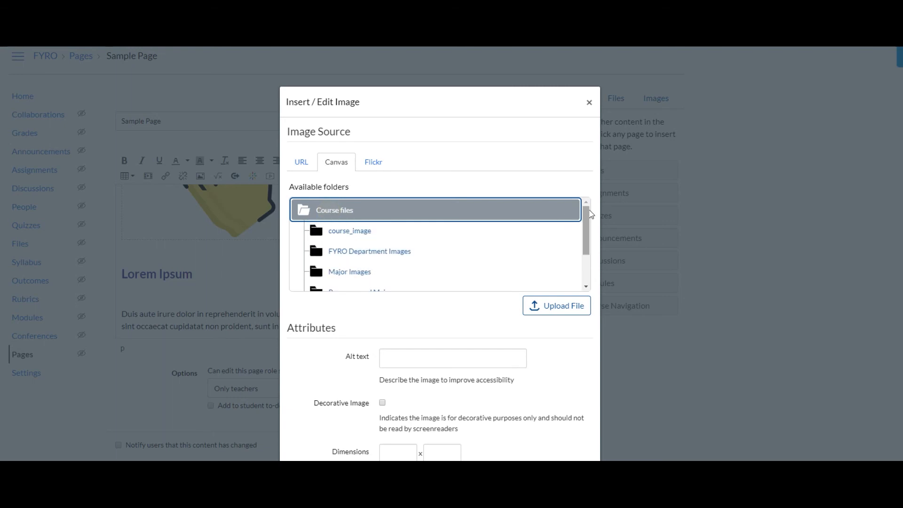
scroll(589, 218, down, 3)
click(385, 262)
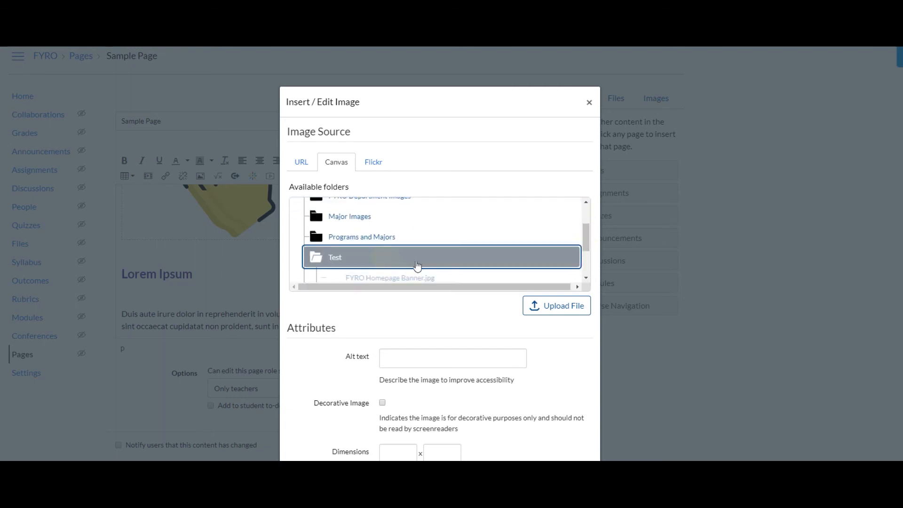
click(544, 311)
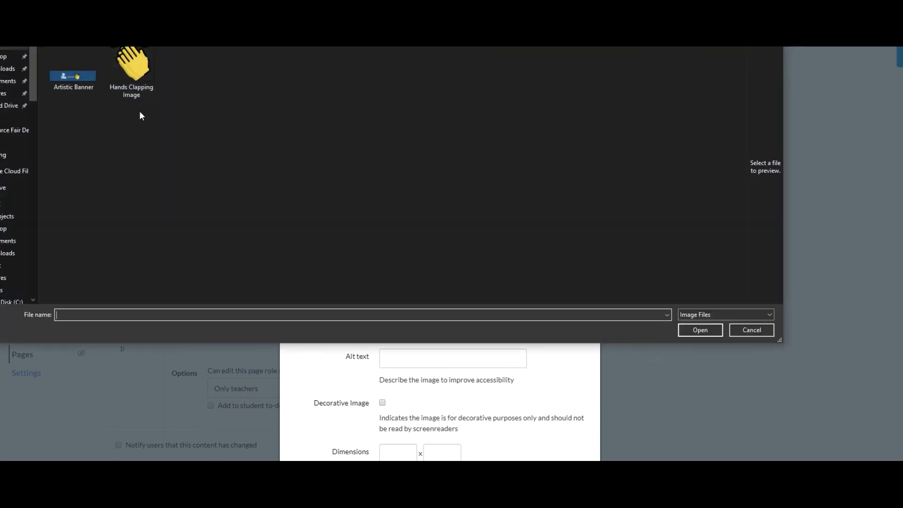
click(73, 76)
click(691, 329)
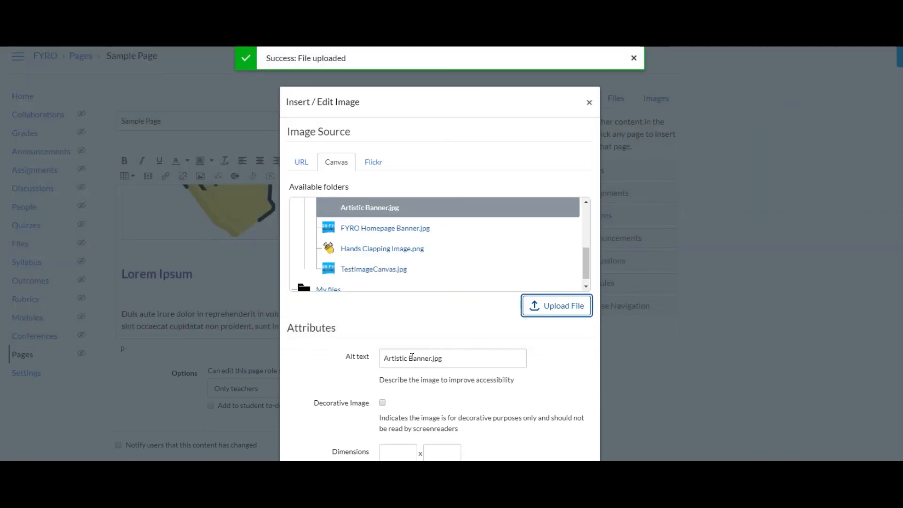
Mark the banner image as decorative, set its width to 900 with proportions preserved, and insert it into the page.
scroll(407, 358, down, 1)
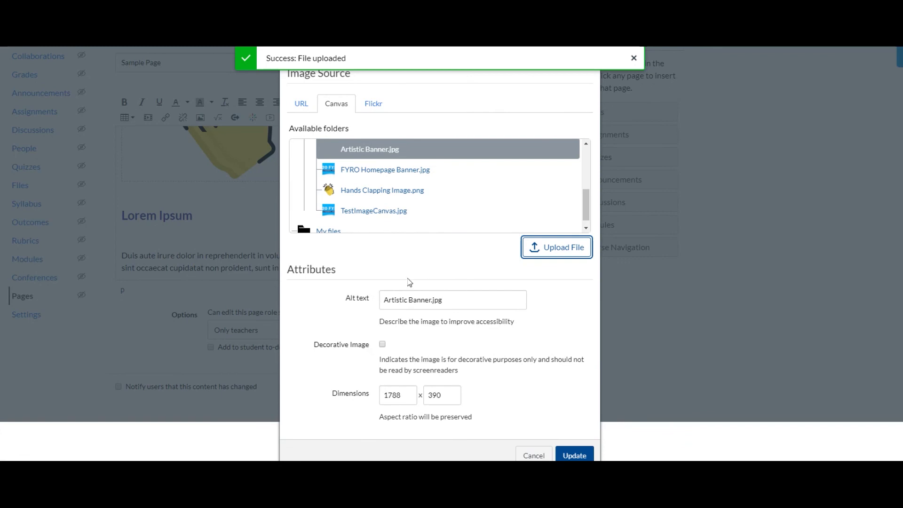
click(382, 345)
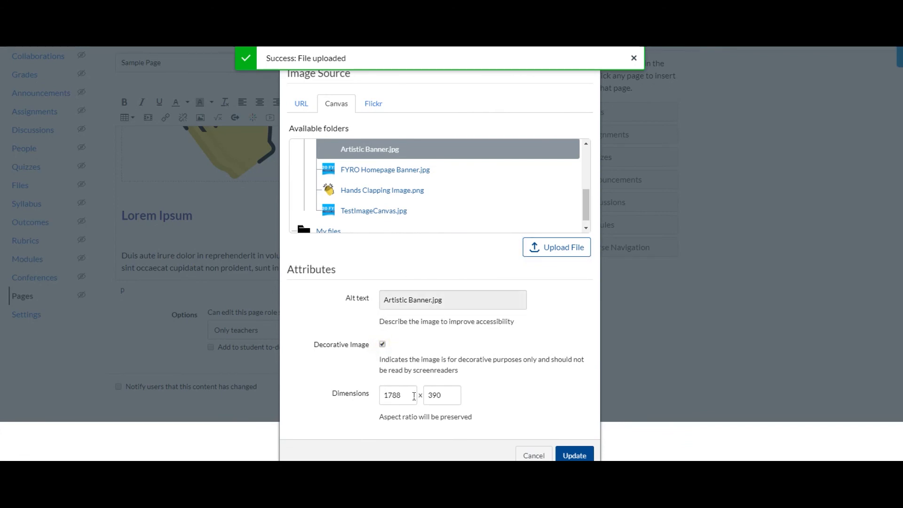
click(373, 397)
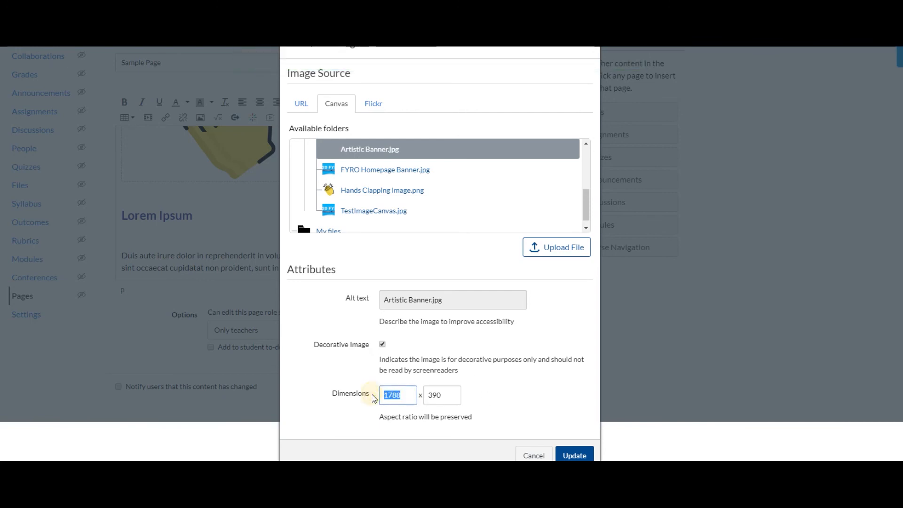
text(900)
click(447, 398)
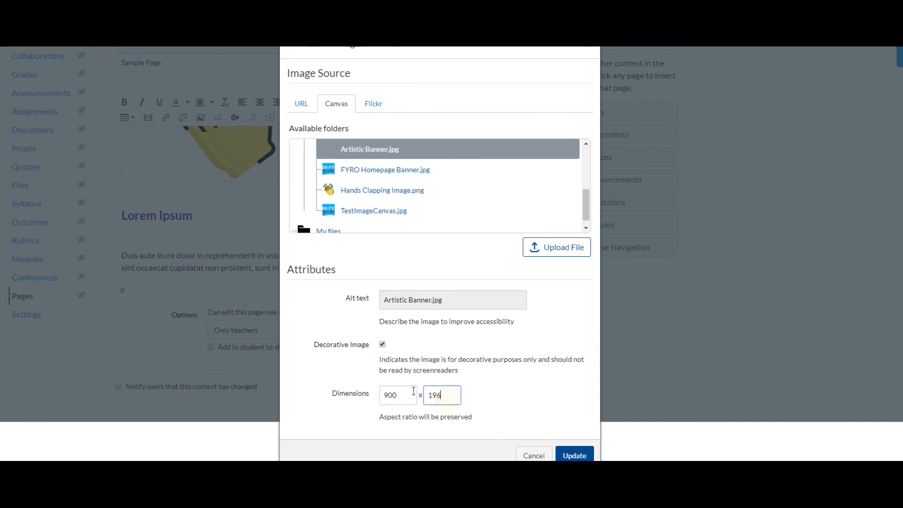
click(572, 452)
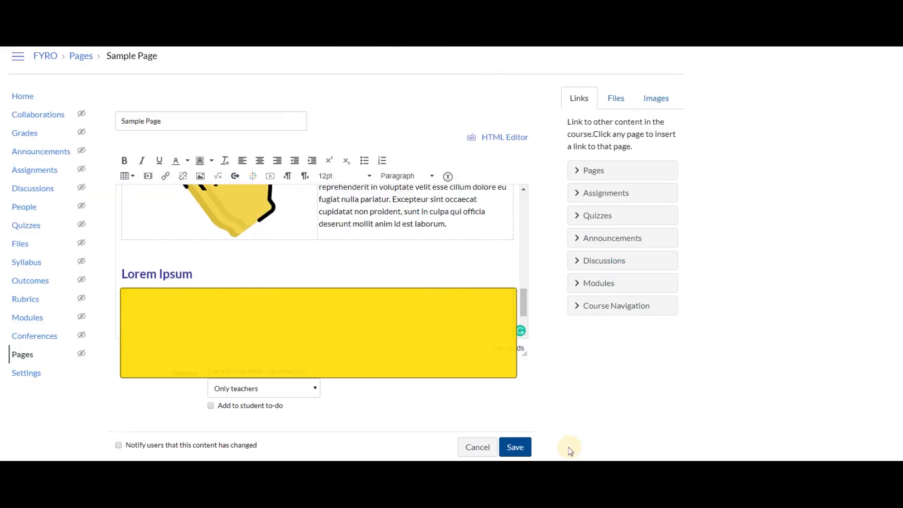
Save the Sample Page and review the published layout from the banner back up to the page title.
click(523, 447)
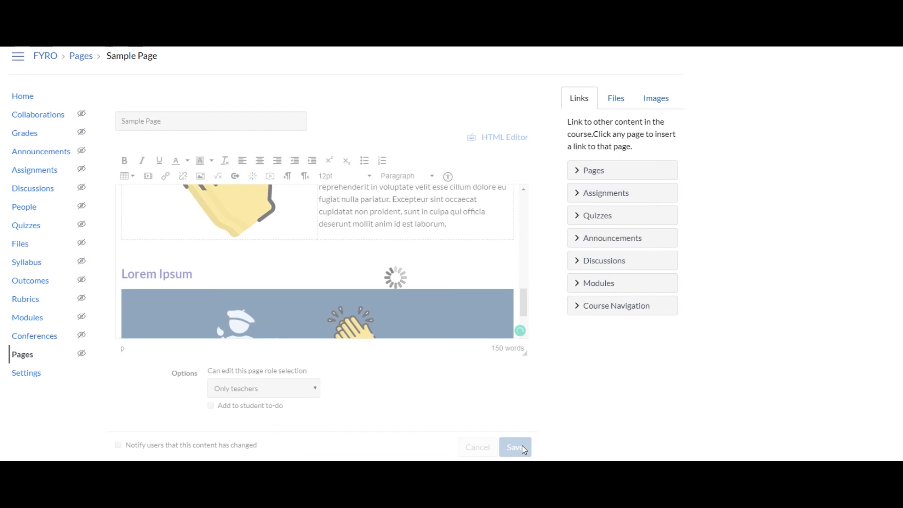
scroll(495, 403, down, 2)
scroll(494, 402, down, 3)
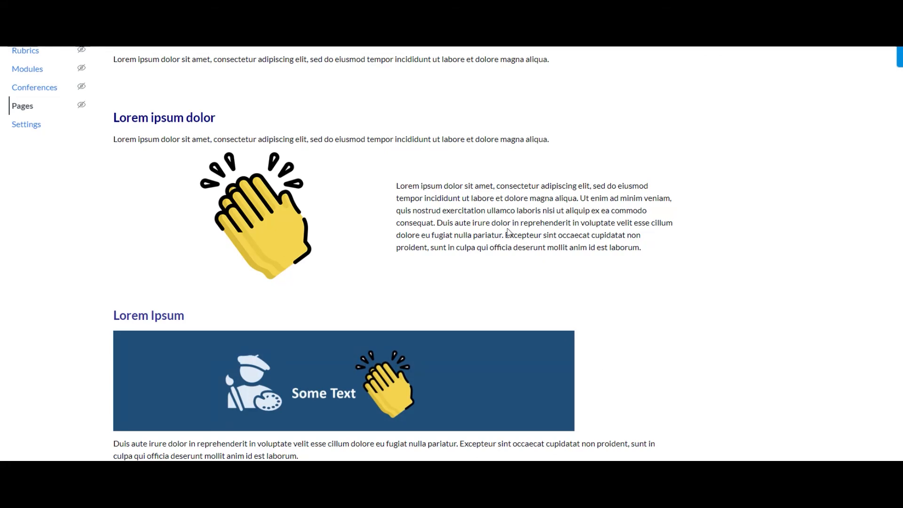
scroll(508, 231, up, 1)
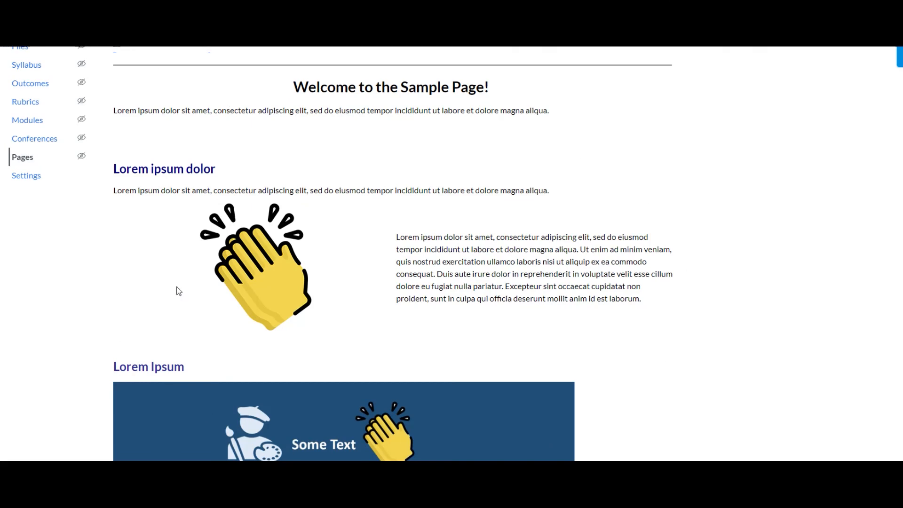
scroll(446, 362, up, 2)
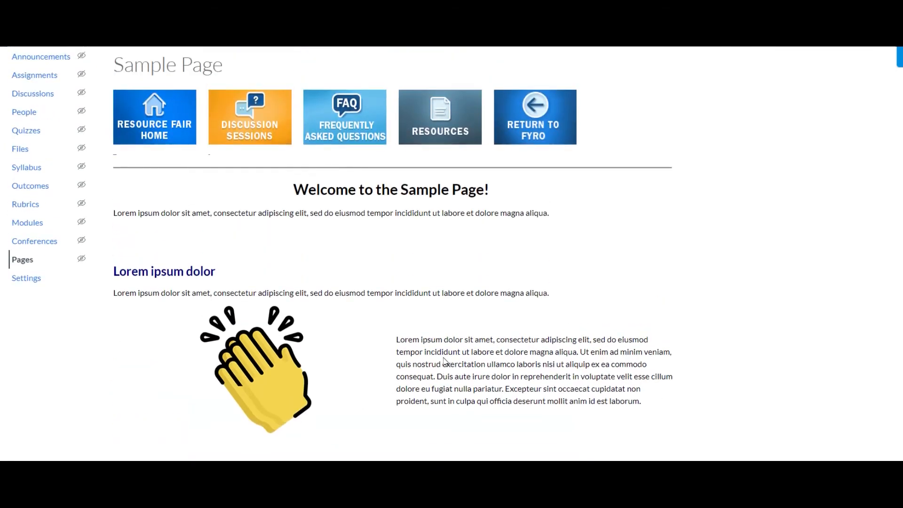